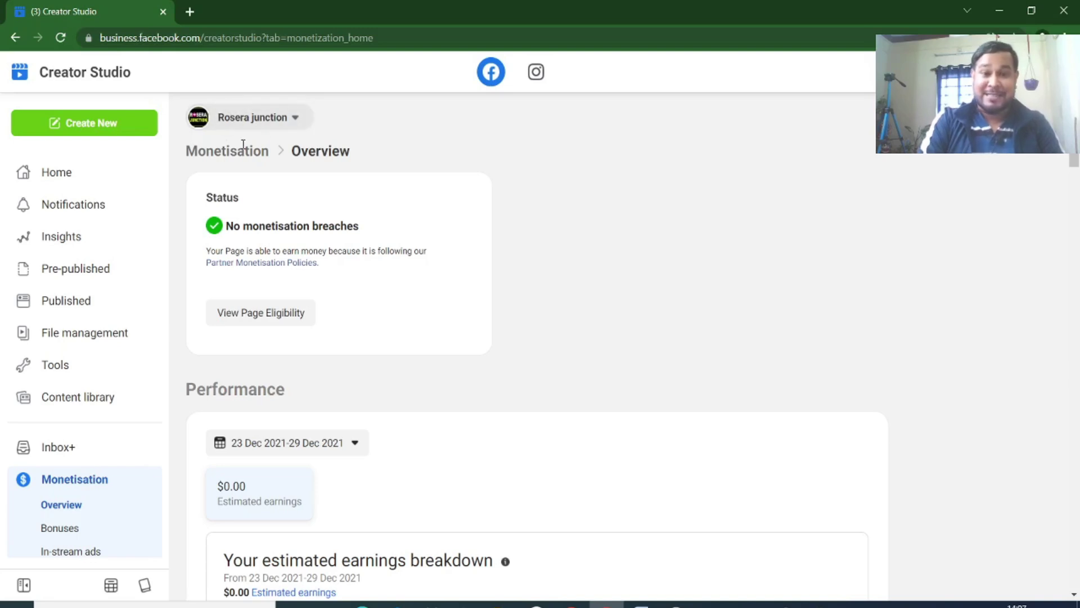
Step: View the Page eligibility for monetisation tools and its available status filters, leaving the filter unchanged, and close the view
click(253, 313)
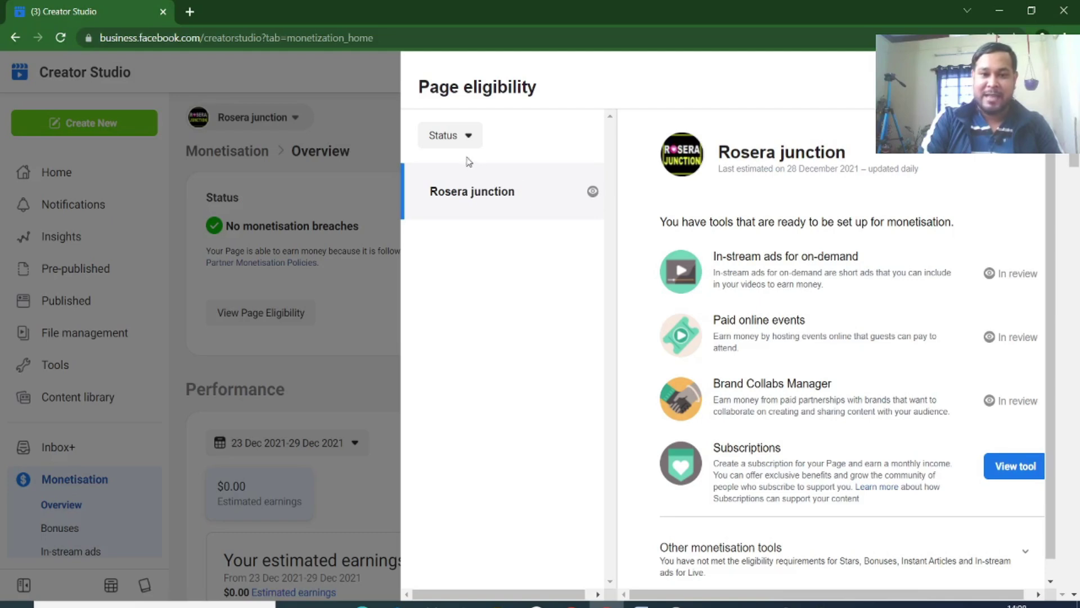
click(457, 137)
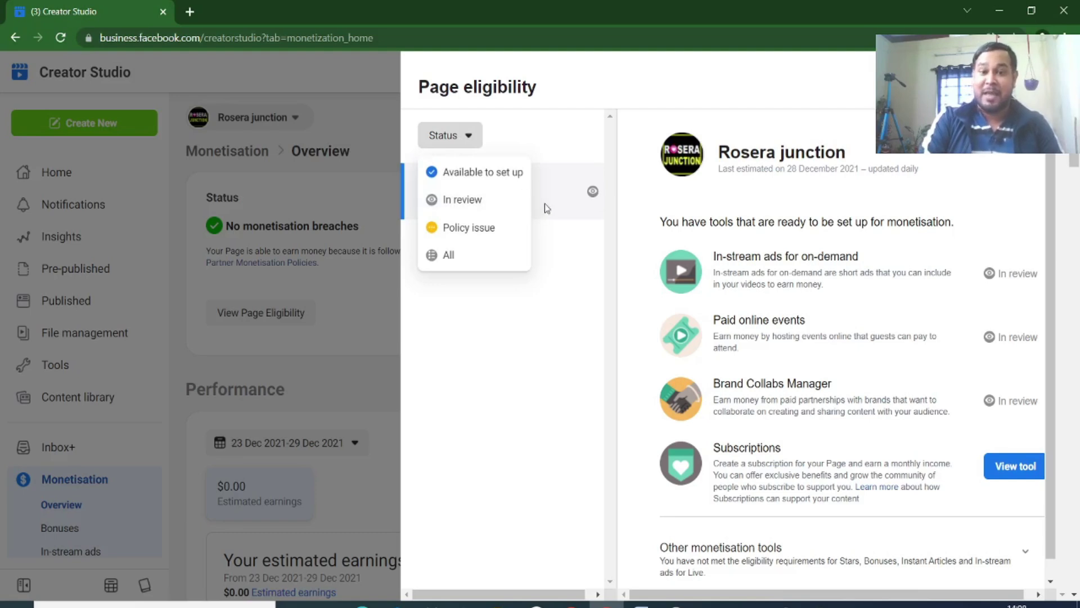
click(576, 129)
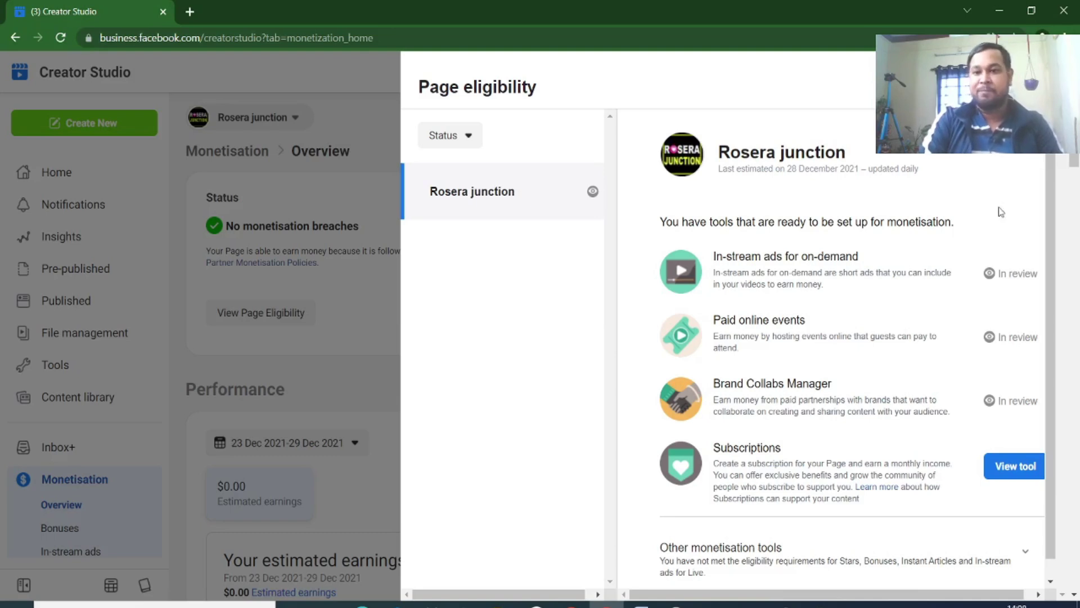
click(1056, 86)
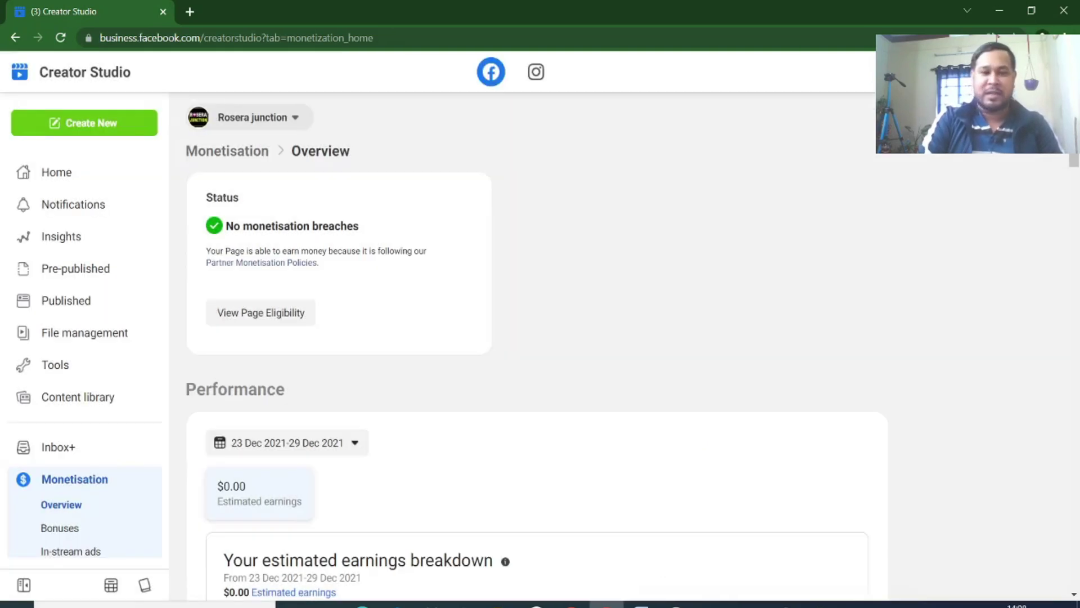
Step: Examine the monetisation status, estimated earnings and review reasons of the videos listed under In-stream ads
click(81, 557)
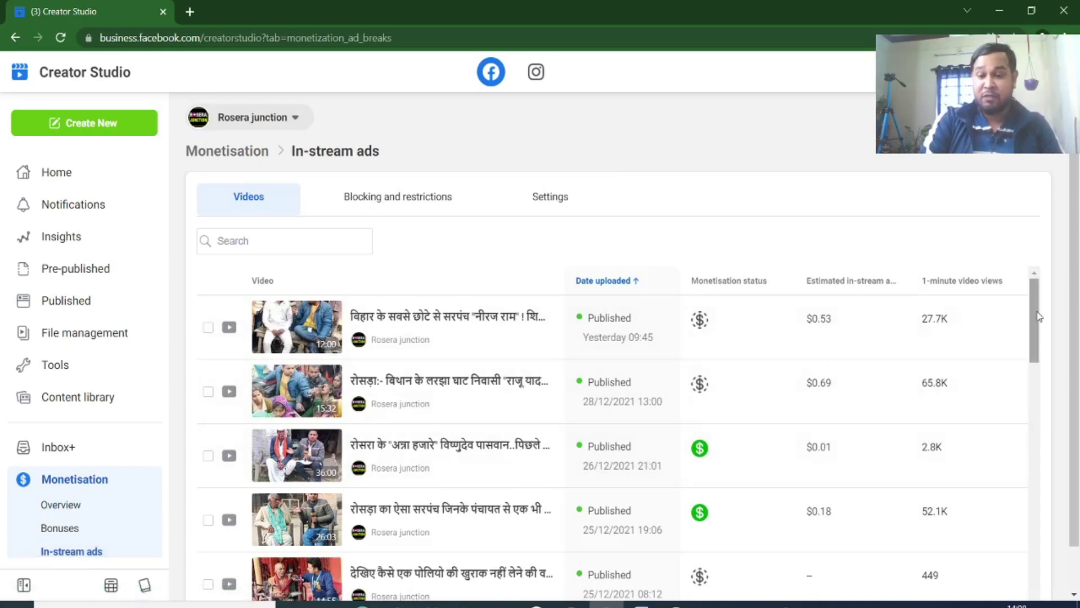
drag(1039, 317, 1038, 376)
mouse_move(703, 340)
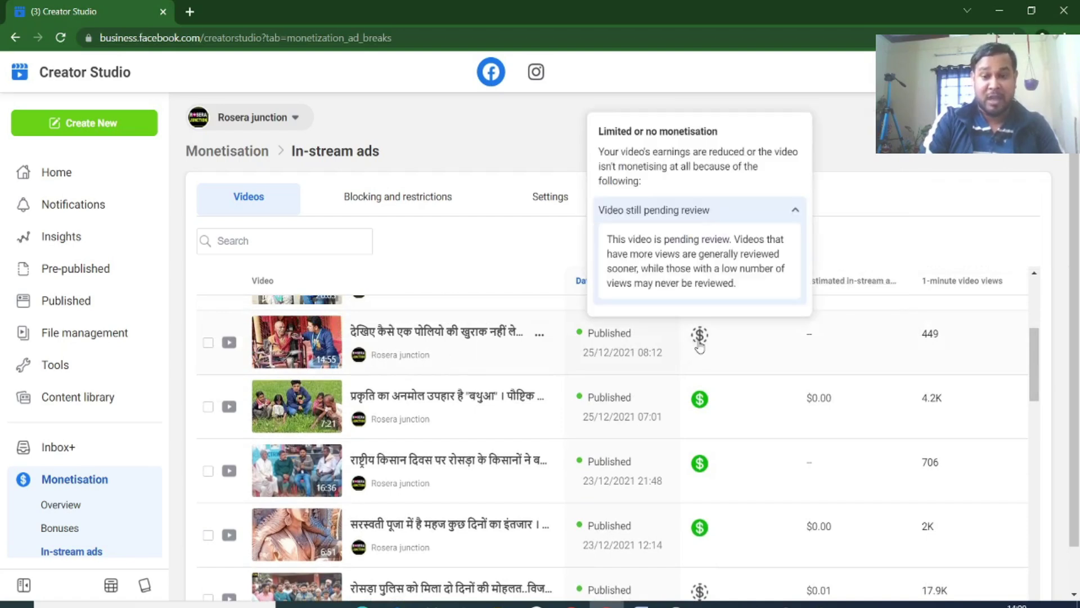
drag(1027, 365, 1031, 417)
mouse_move(700, 396)
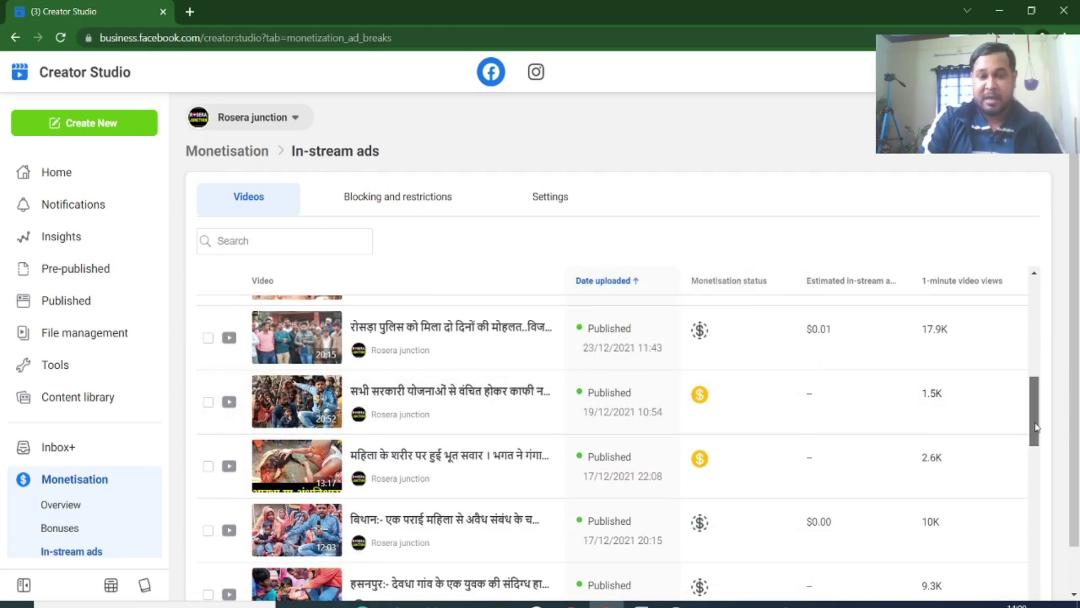
scroll(1035, 425, down, 7)
scroll(1032, 509, up, 8)
scroll(1018, 372, up, 2)
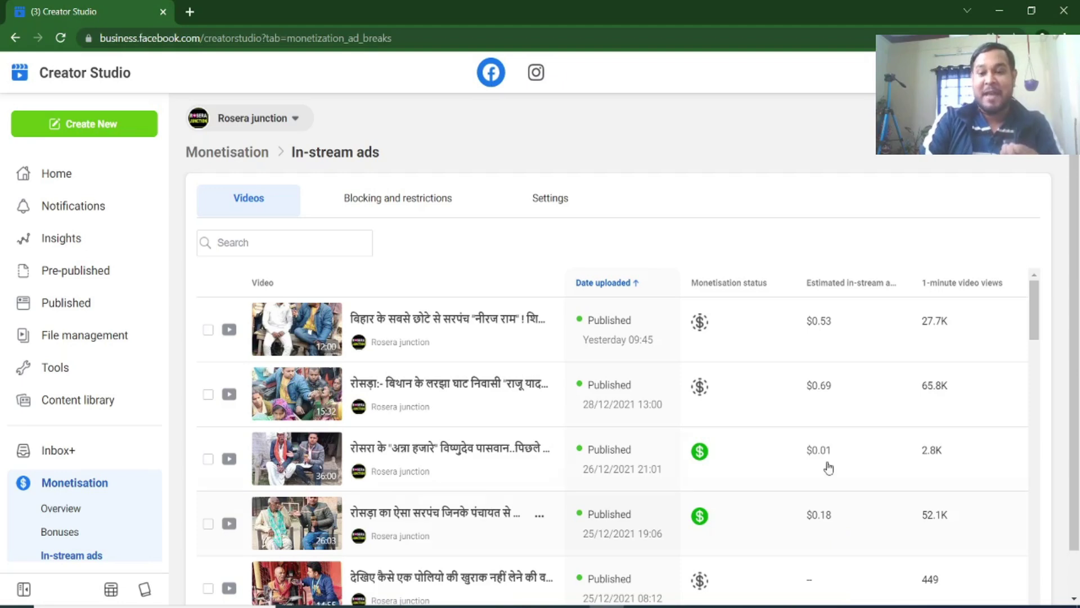
mouse_move(710, 330)
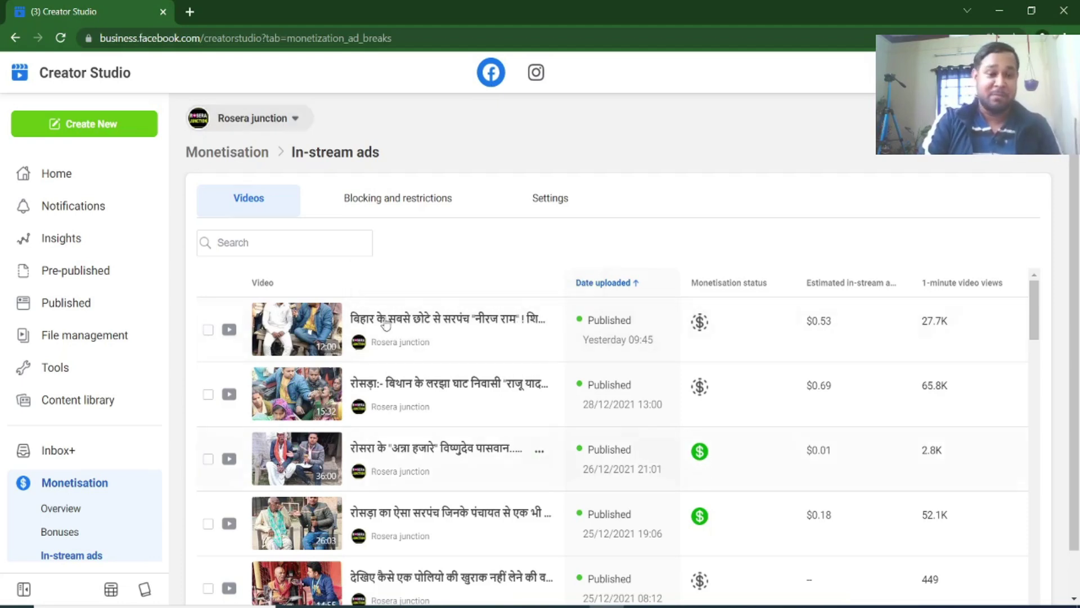
Step: Examine the monetisation status in the details of all published posts, from the newest back to early December 2021
click(78, 309)
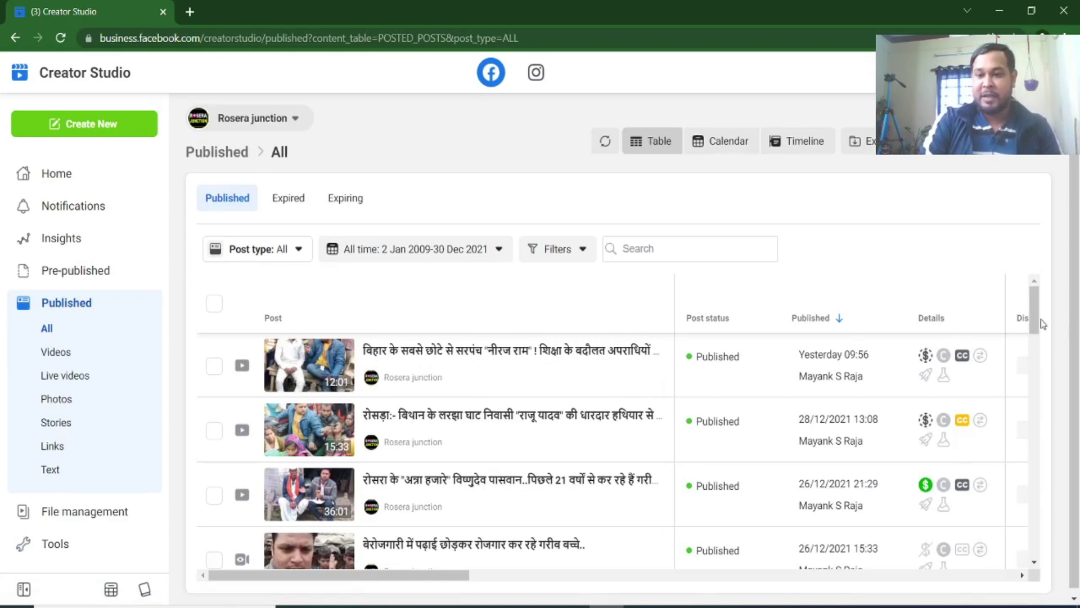
drag(1038, 320, 1034, 522)
mouse_move(925, 393)
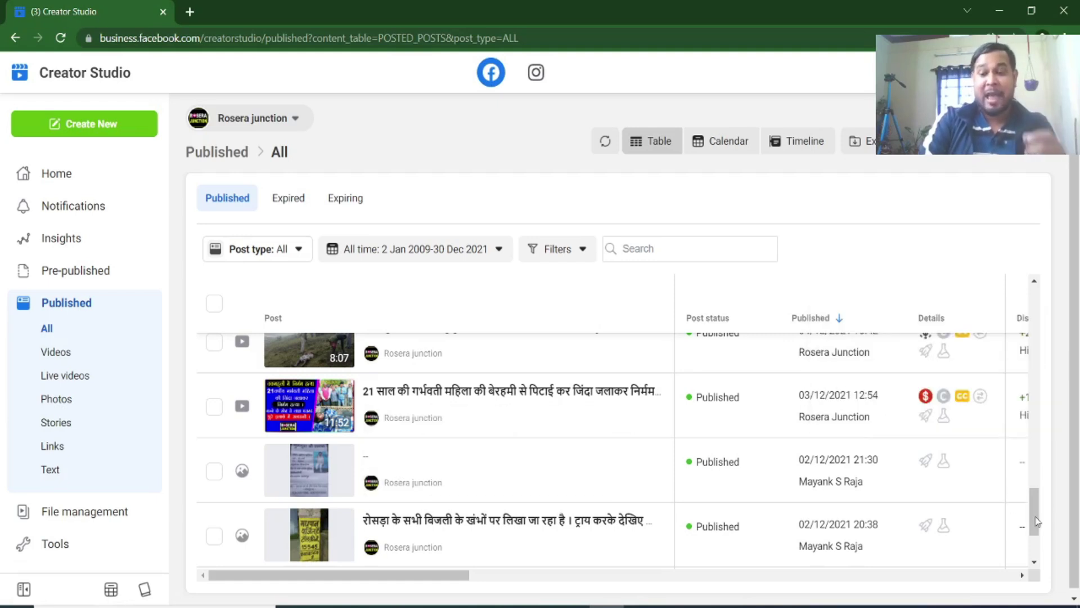
drag(1034, 522, 1034, 517)
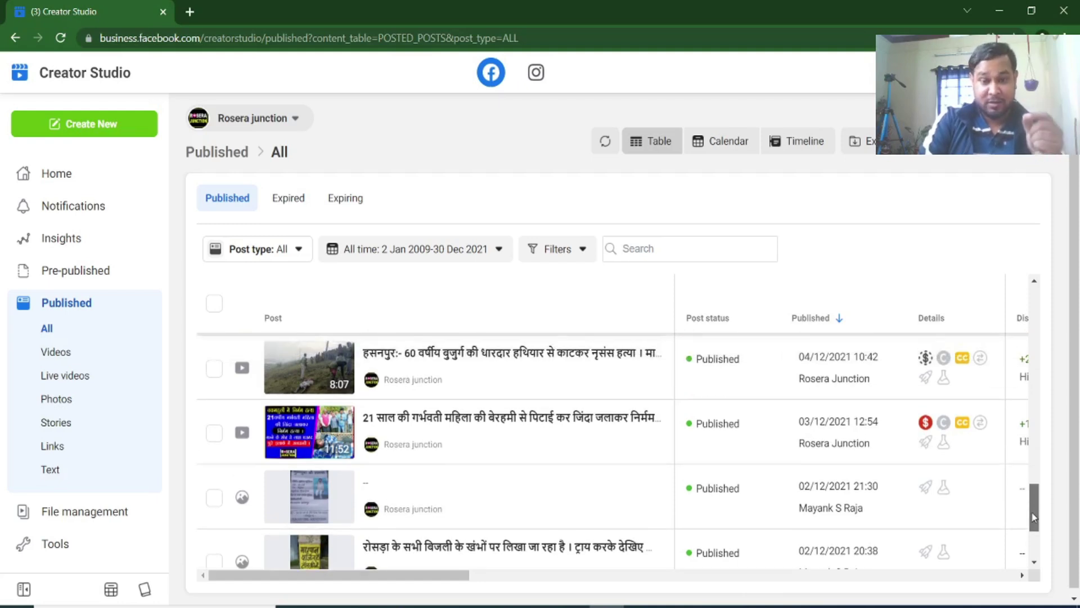
drag(1034, 517, 1033, 311)
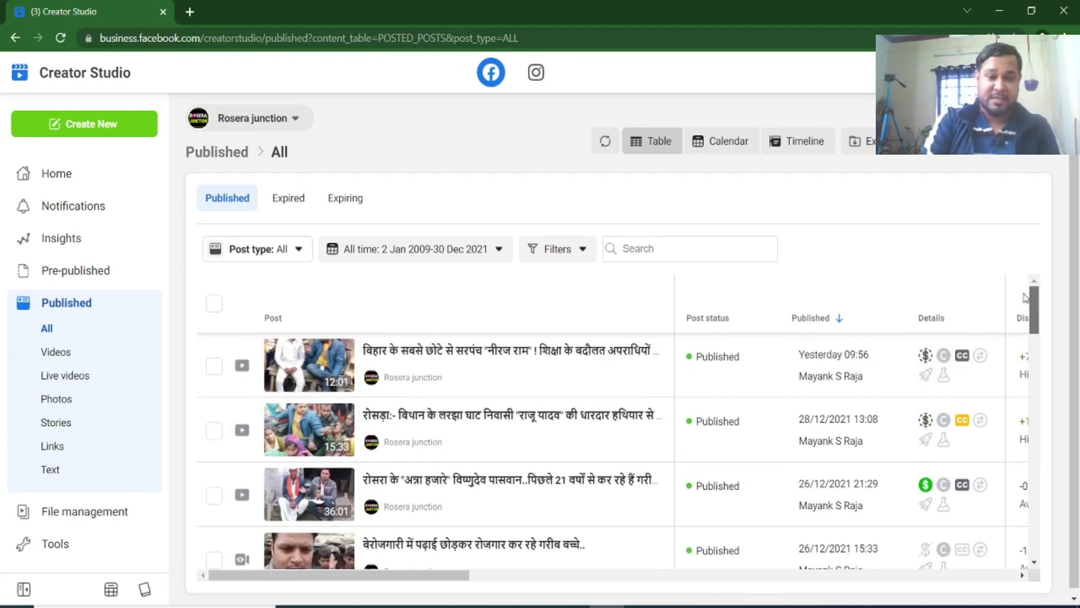
Step: Check the distribution of recent posts and the last seven days' earnings on the Home dashboard
click(72, 179)
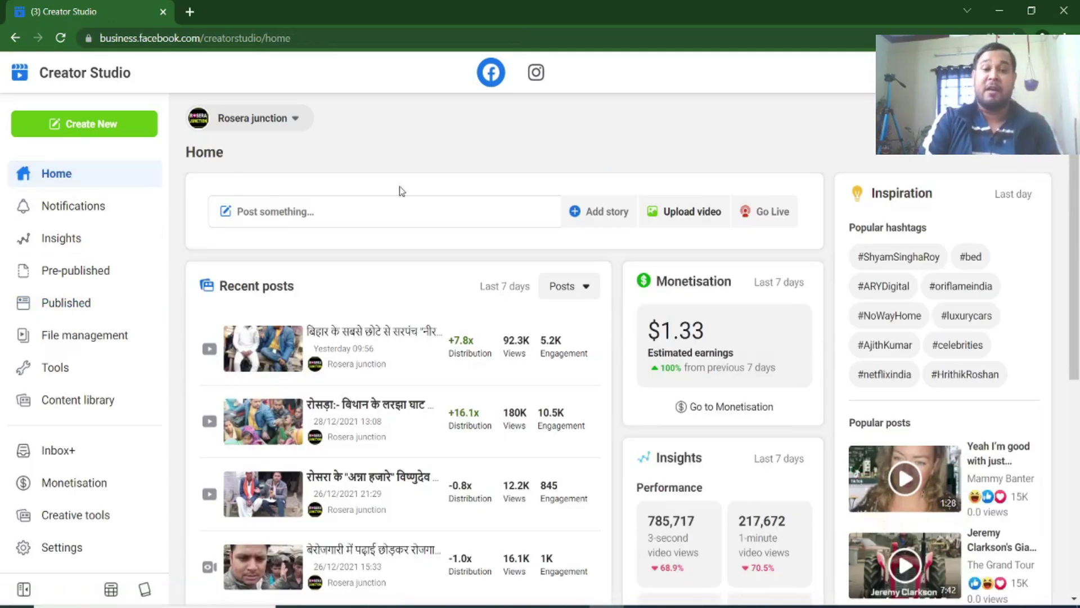
mouse_move(484, 339)
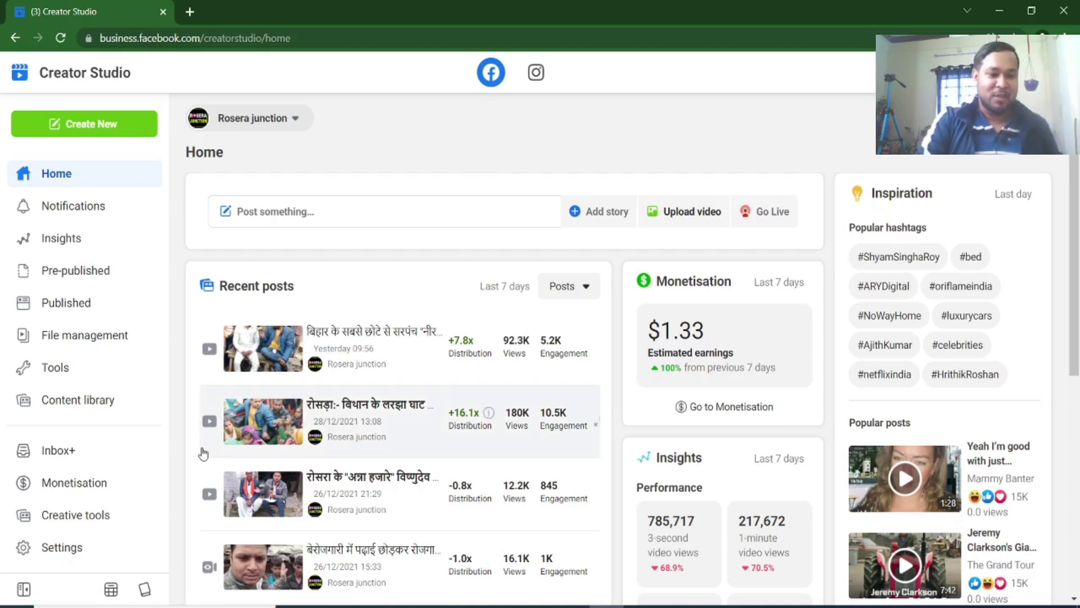
Step: Examine the Monetisation overview, including the earnings breakdown, the current monetisation tools and the eligibility criteria of the other tools
click(77, 489)
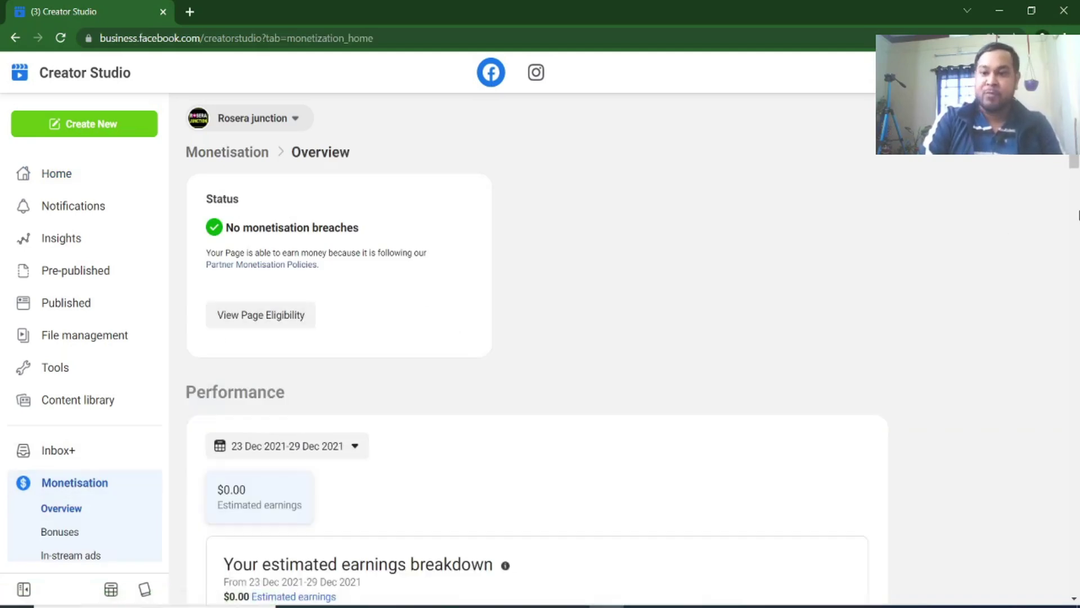
scroll(1077, 208, down, 5)
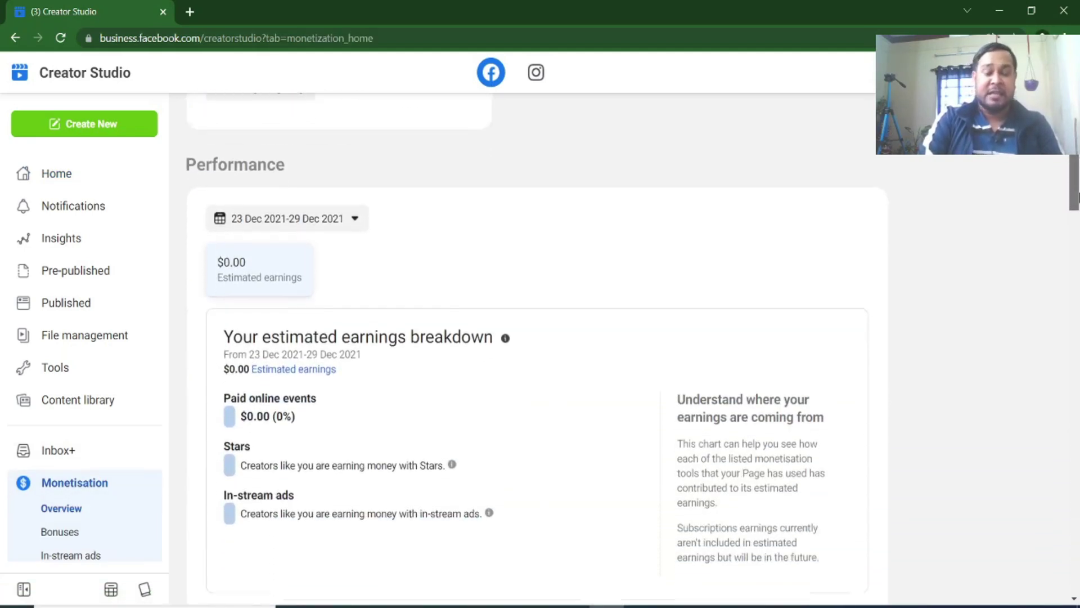
scroll(1076, 208, down, 1)
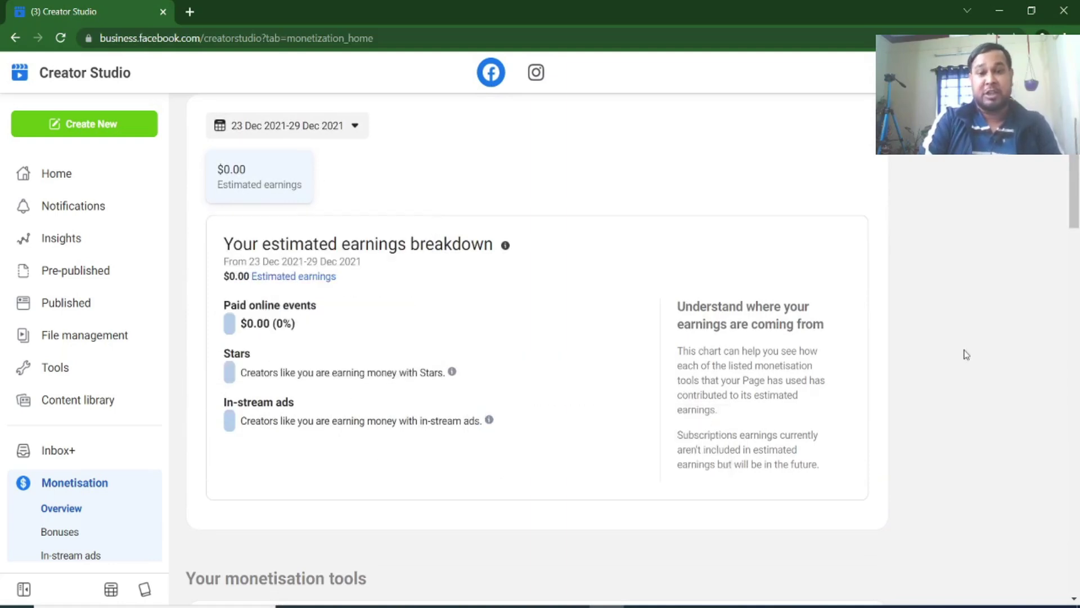
scroll(1078, 255, down, 8)
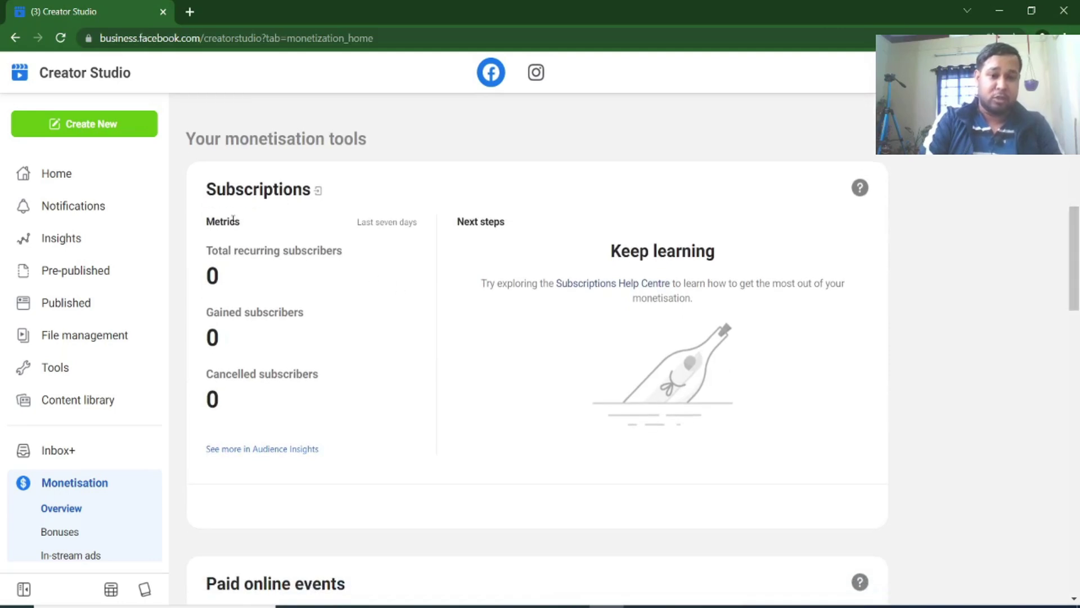
scroll(1075, 264, down, 7)
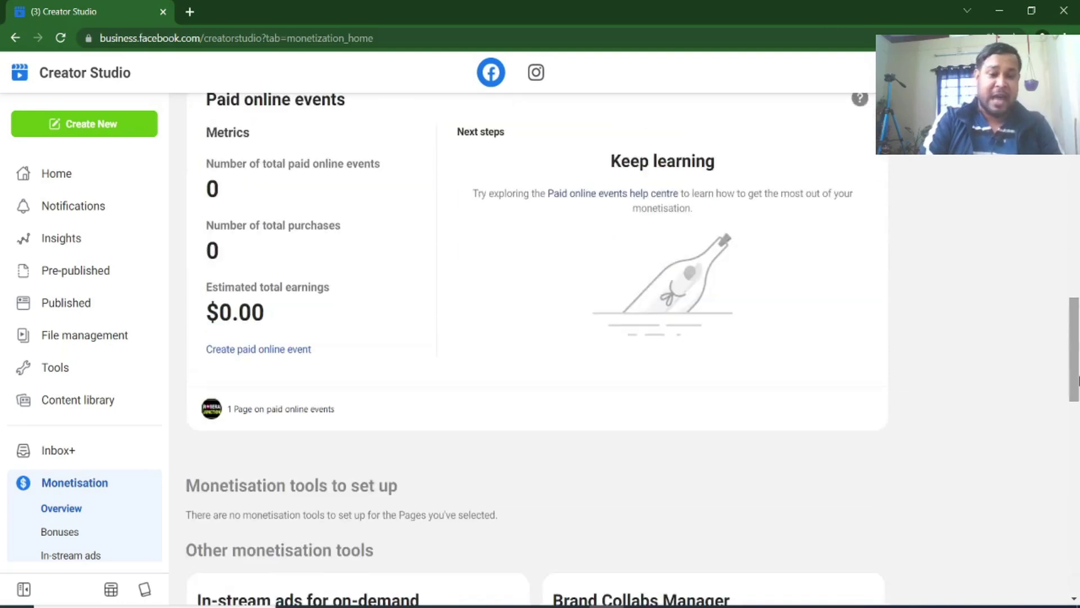
scroll(1077, 453, down, 8)
mouse_move(1078, 453)
mouse_down()
mouse_move(1078, 520)
mouse_move(1077, 436)
mouse_up()
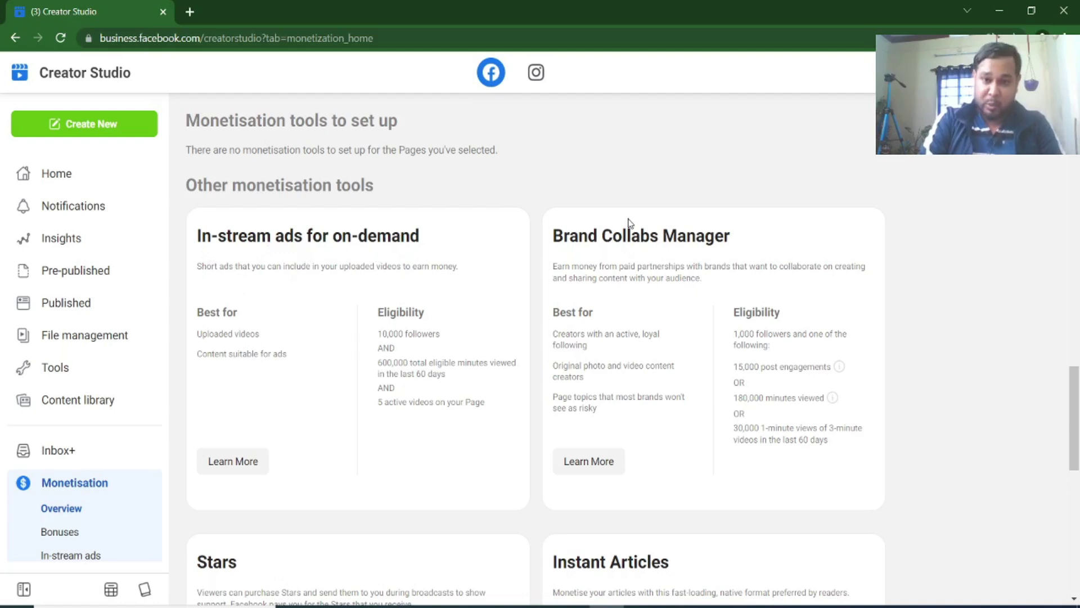
drag(1074, 398, 1075, 103)
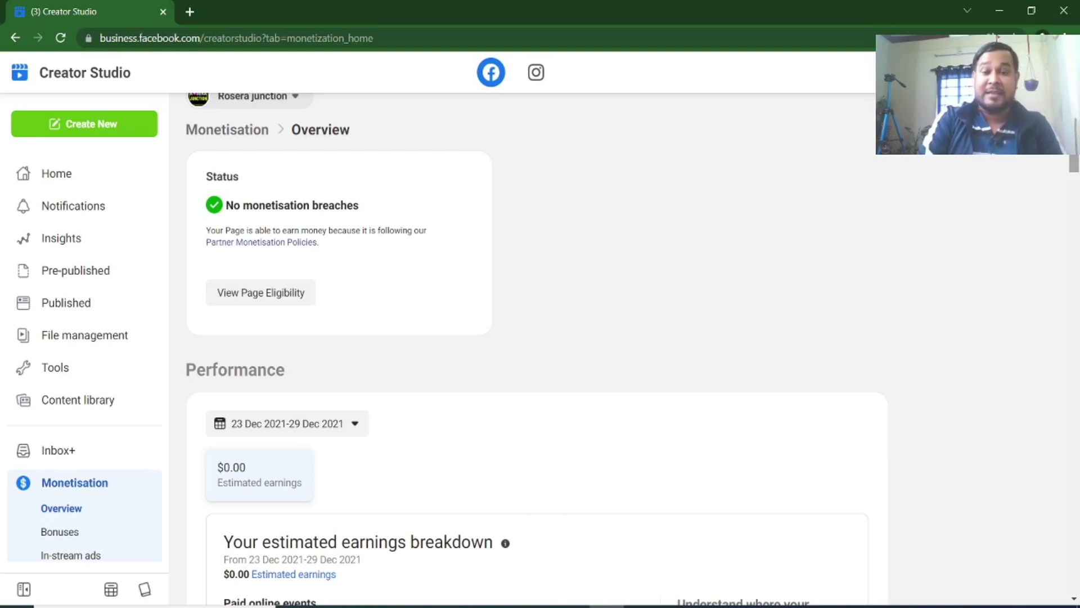
drag(1075, 103, 1075, 101)
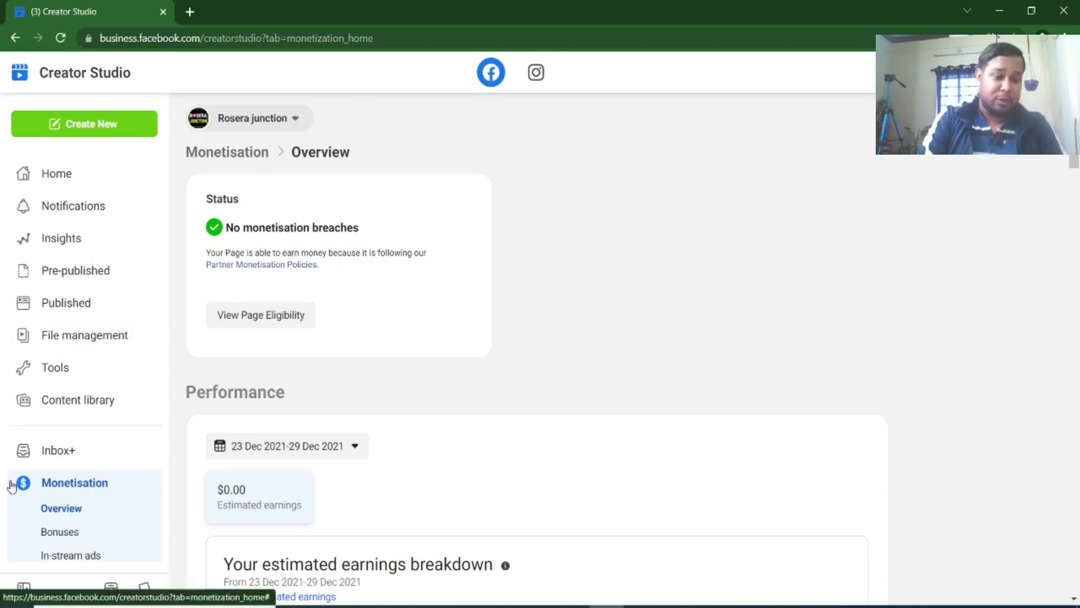
Step: Inspect the Rosera junction Page's default in-stream ads settings for on-demand and previously live videos, and close them without changes
click(63, 558)
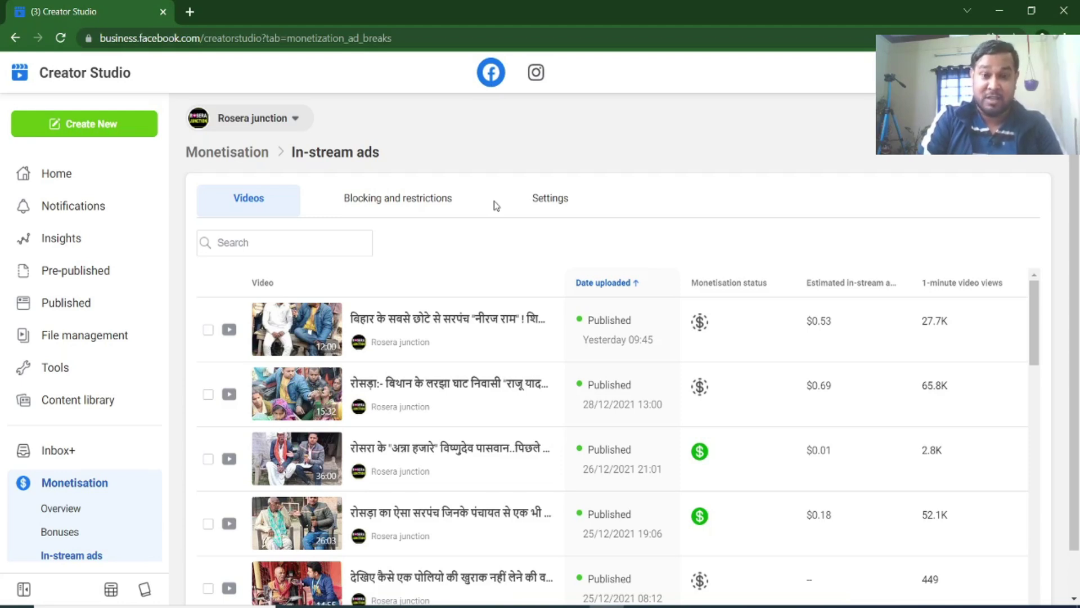
click(558, 209)
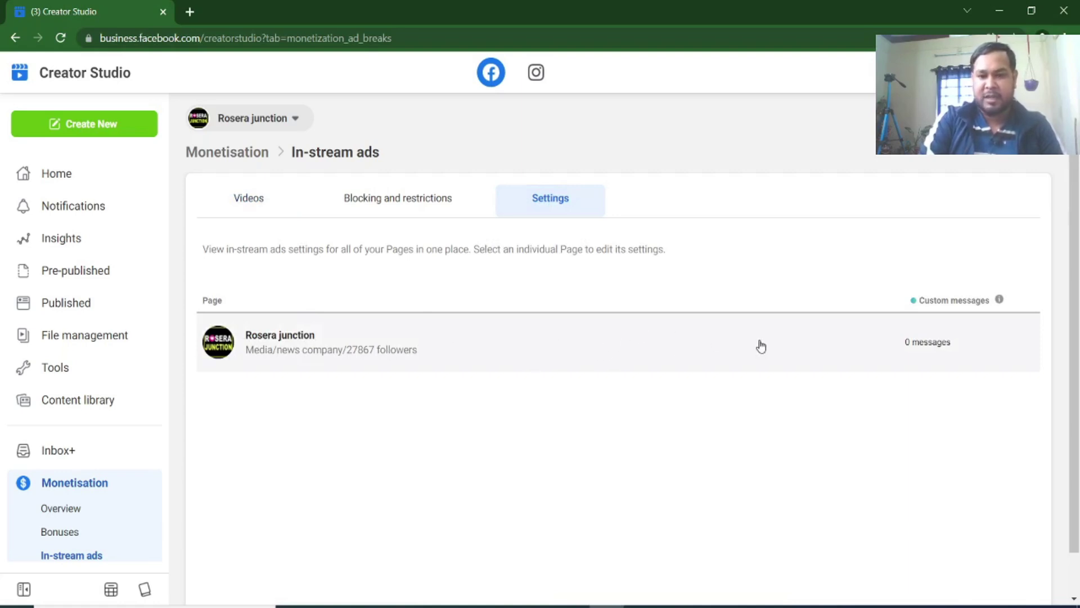
click(230, 353)
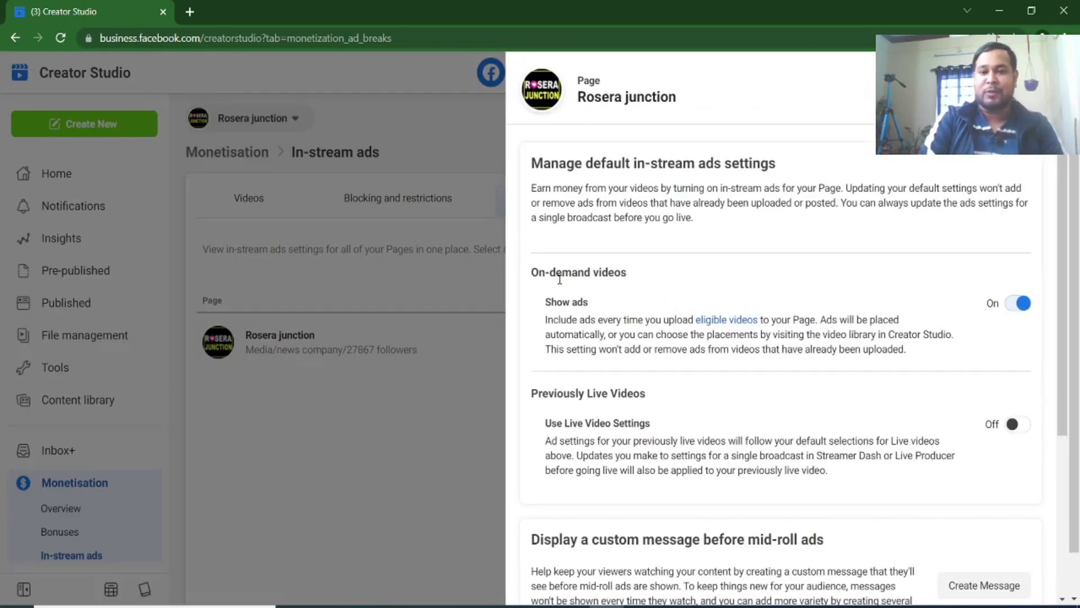
drag(533, 271, 627, 275)
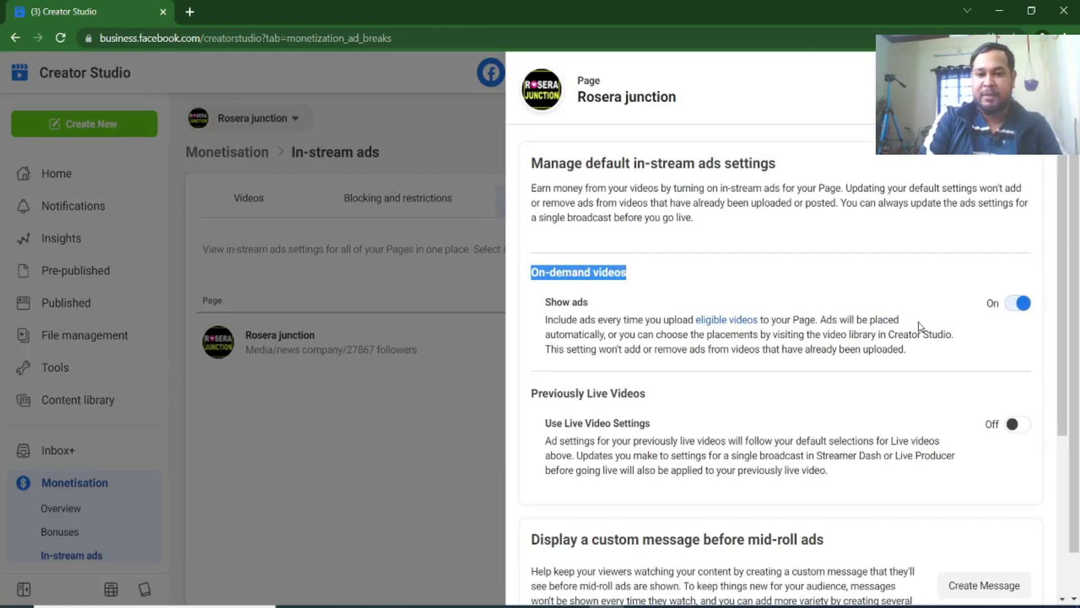
drag(589, 303, 545, 302)
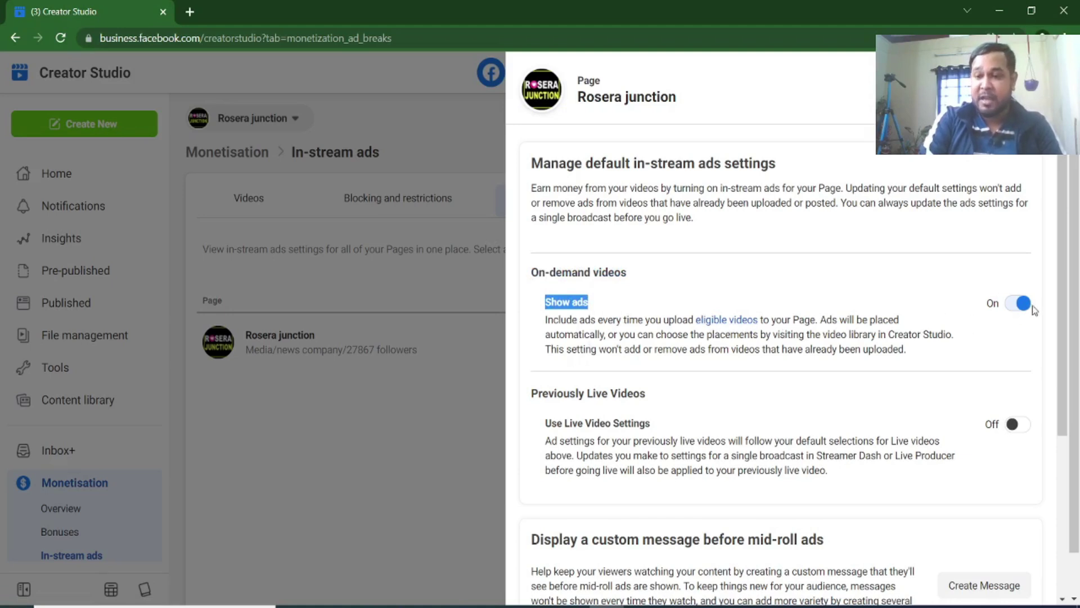
drag(1065, 298, 1072, 345)
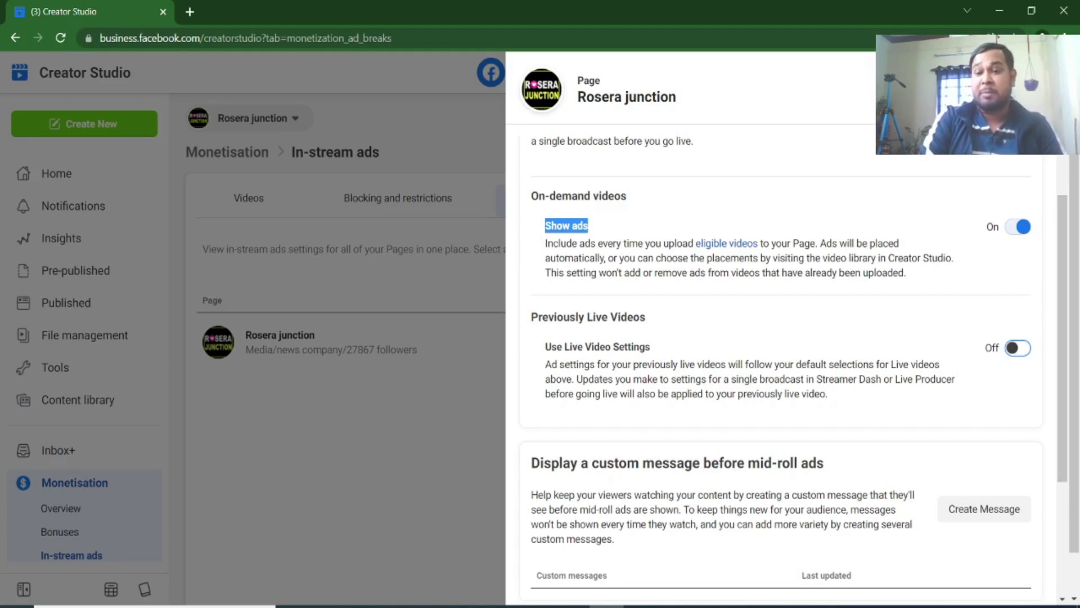
key(Escape)
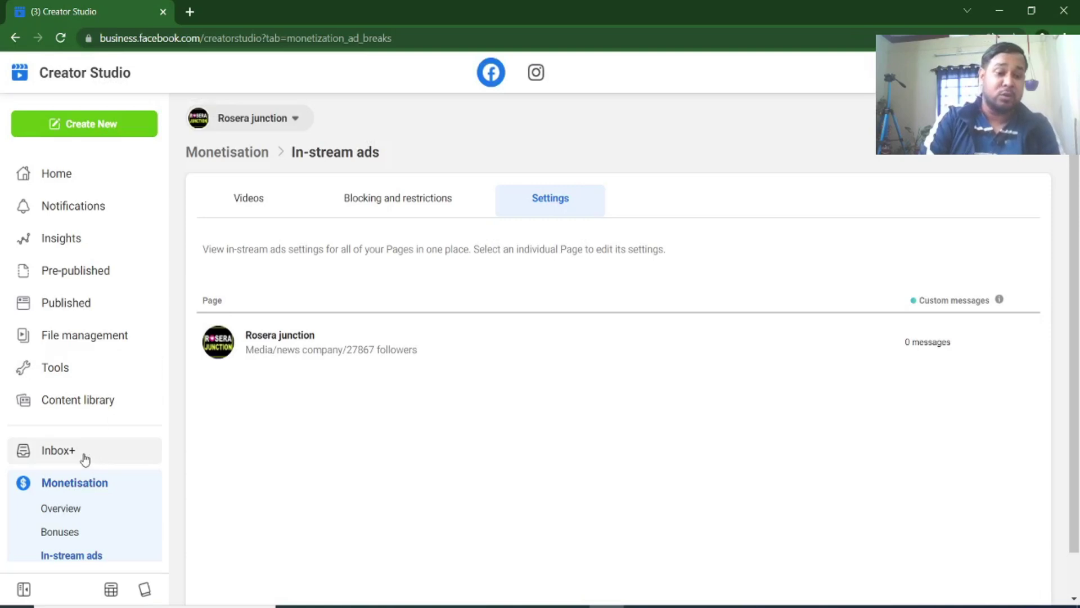
Step: Recheck which tools are in review in the Page eligibility view of the Monetisation overview, and close it
click(65, 509)
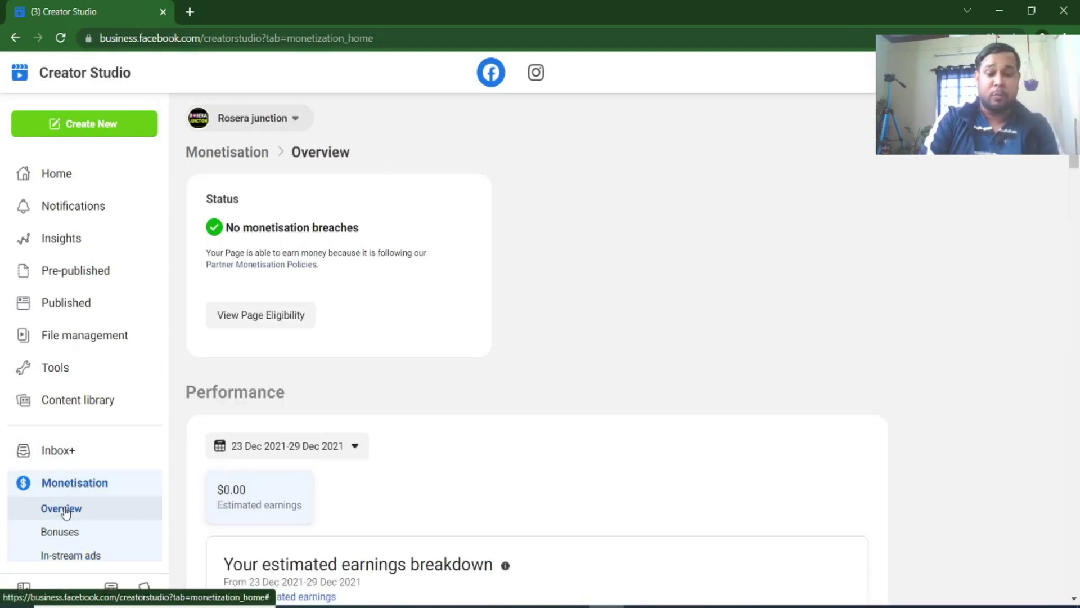
click(267, 324)
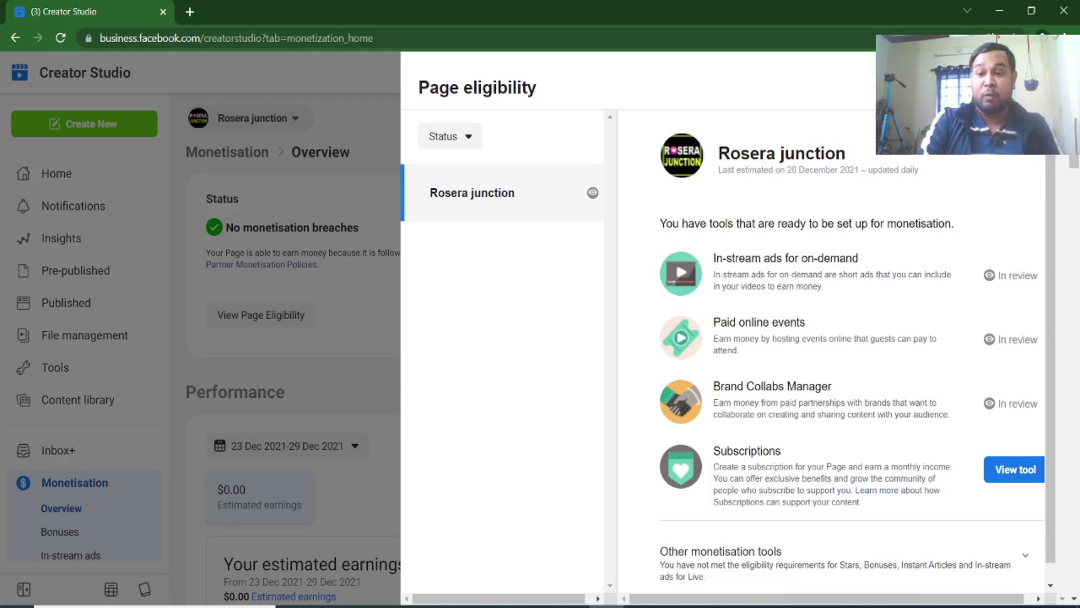
key(Escape)
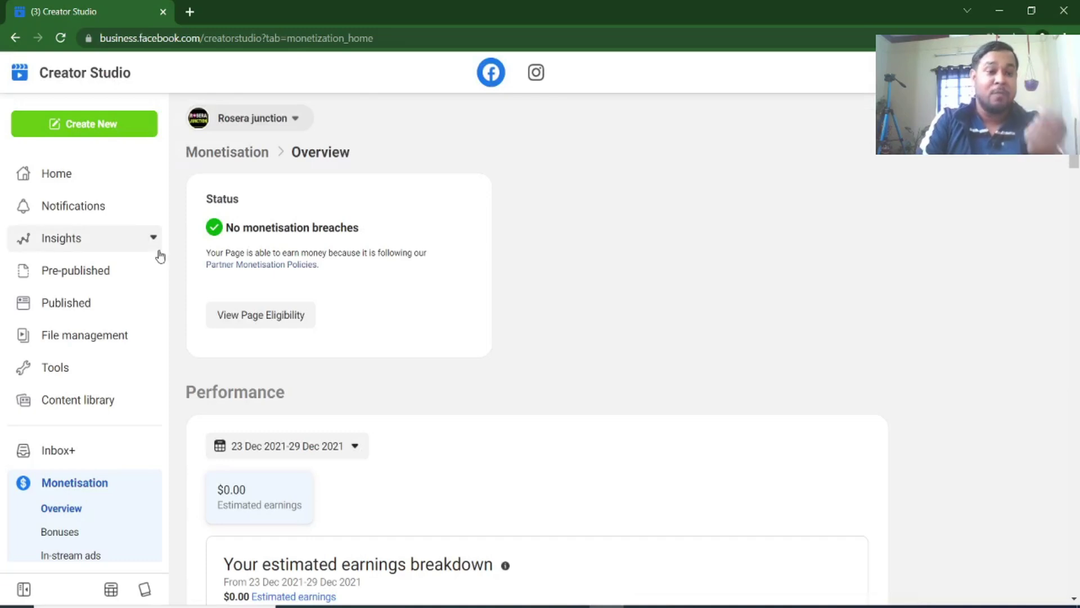
Step: Return to the Home dashboard and check the distribution of the most recent post
click(61, 176)
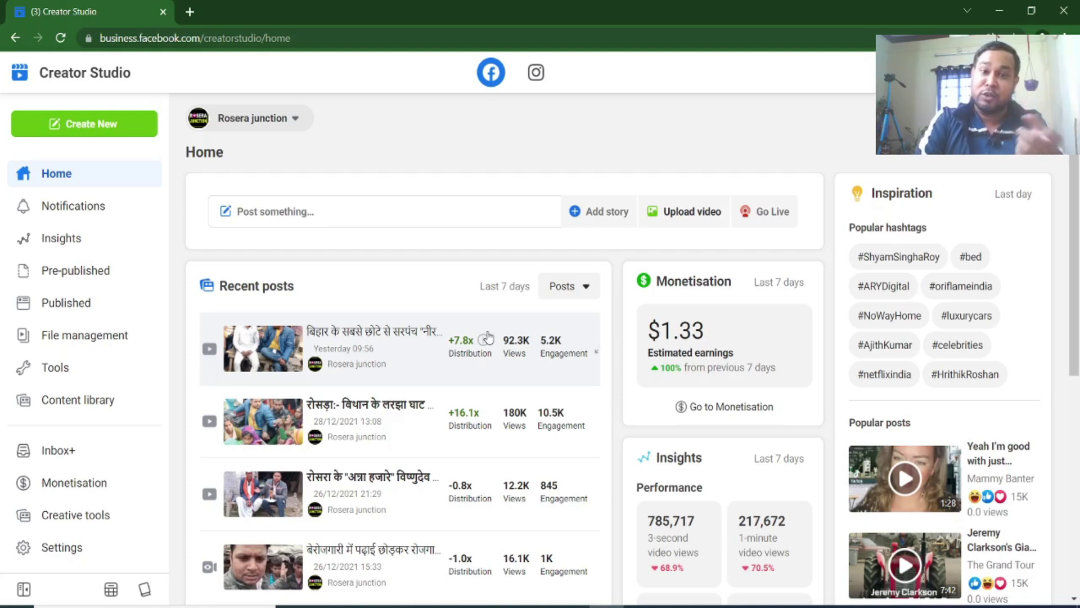
mouse_move(485, 339)
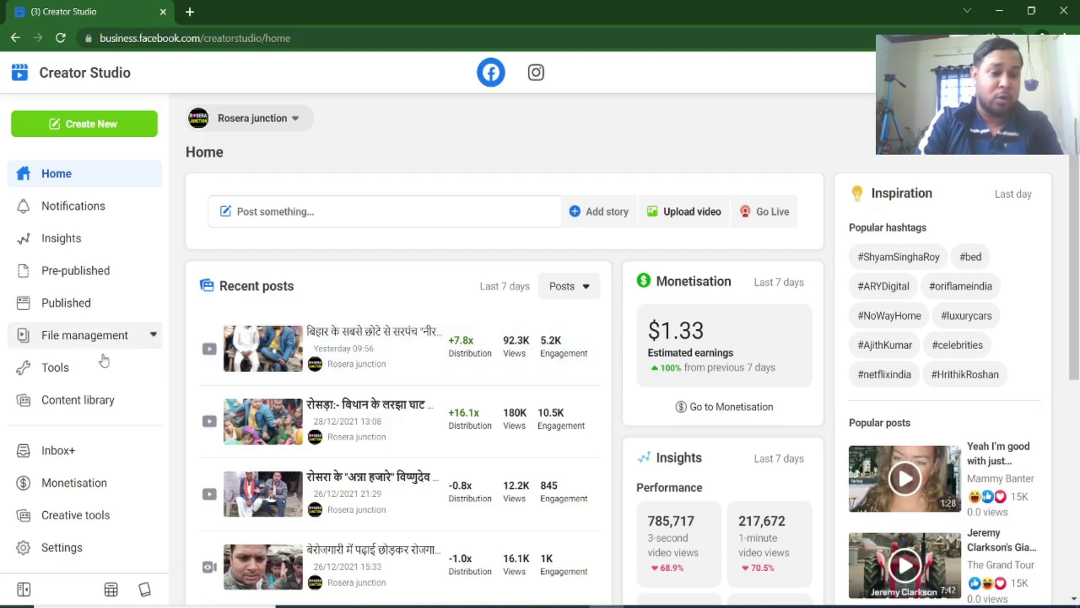
Step: Review which monetisation tools are in review in the Page eligibility view of the Monetisation overview, and close it
click(69, 493)
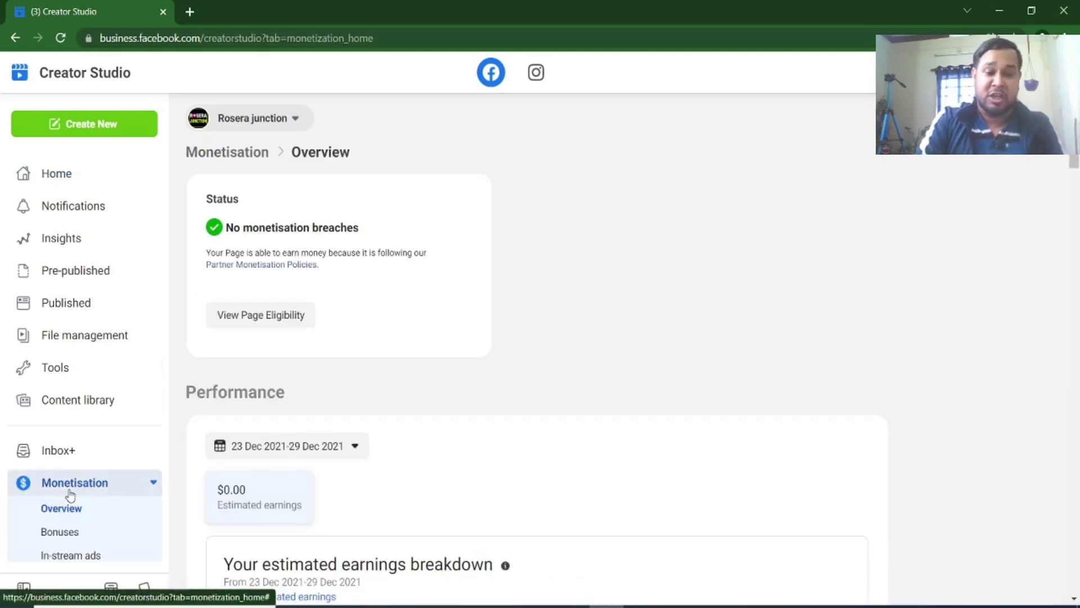
click(277, 321)
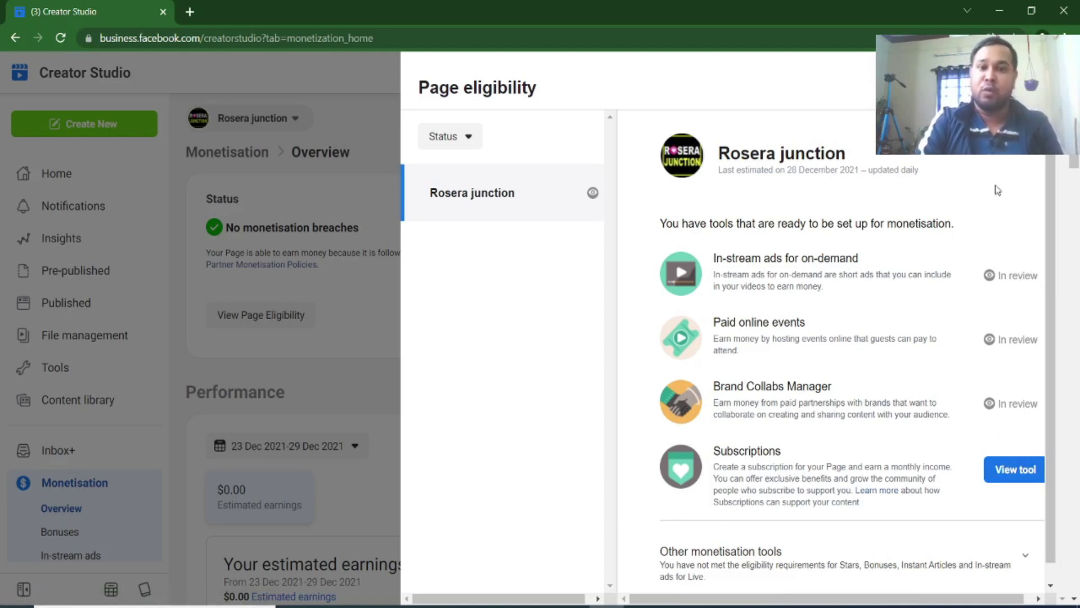
click(1055, 87)
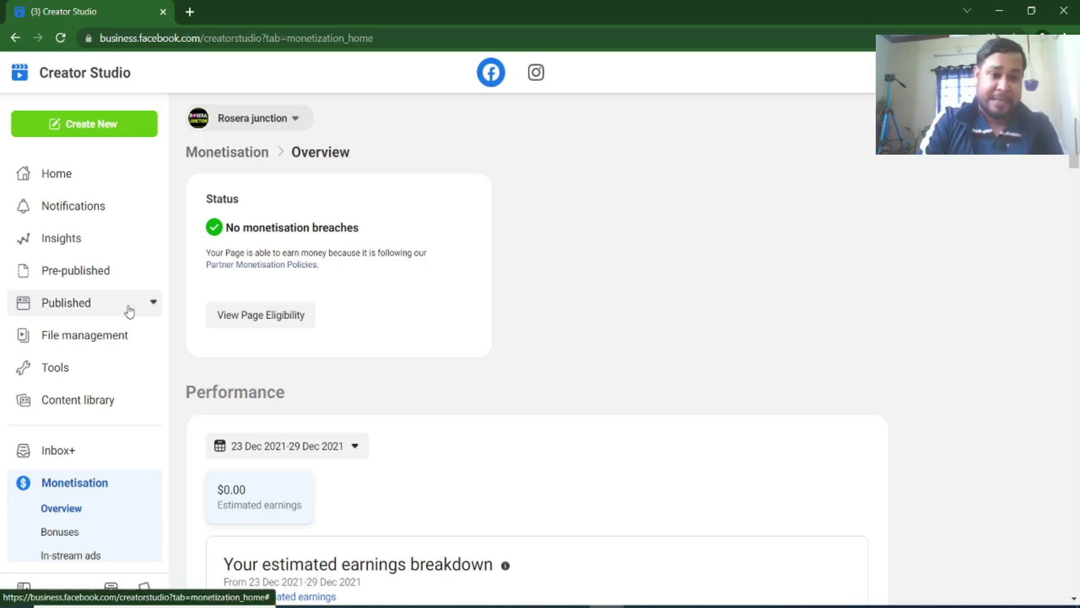
Step: Inspect the in-stream ads settings of the video published on 26/12/2021 at 21:29, and leave its editor without saving
click(63, 313)
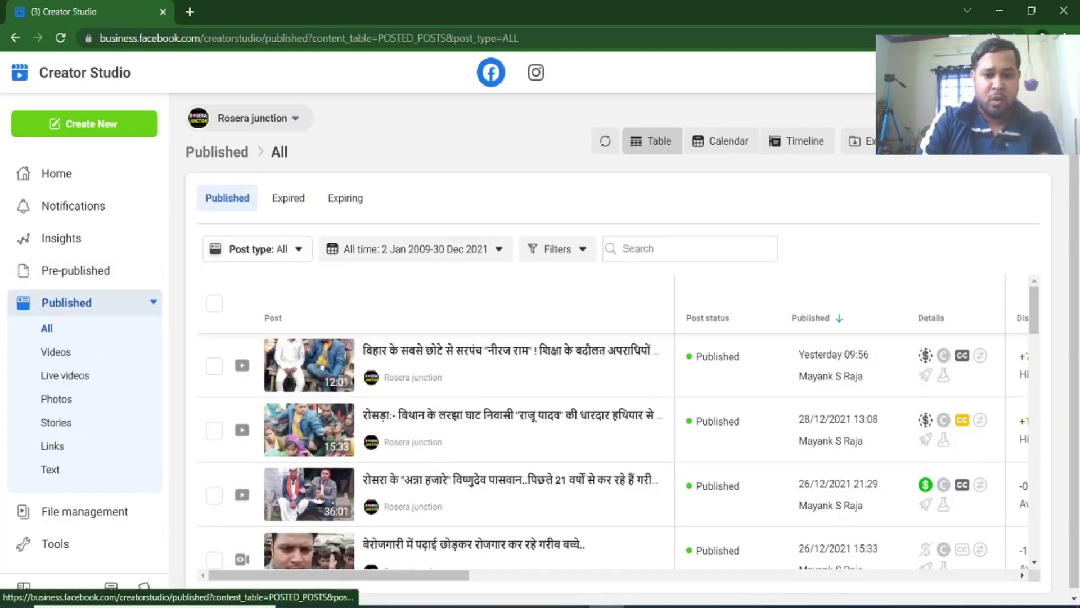
mouse_move(493, 502)
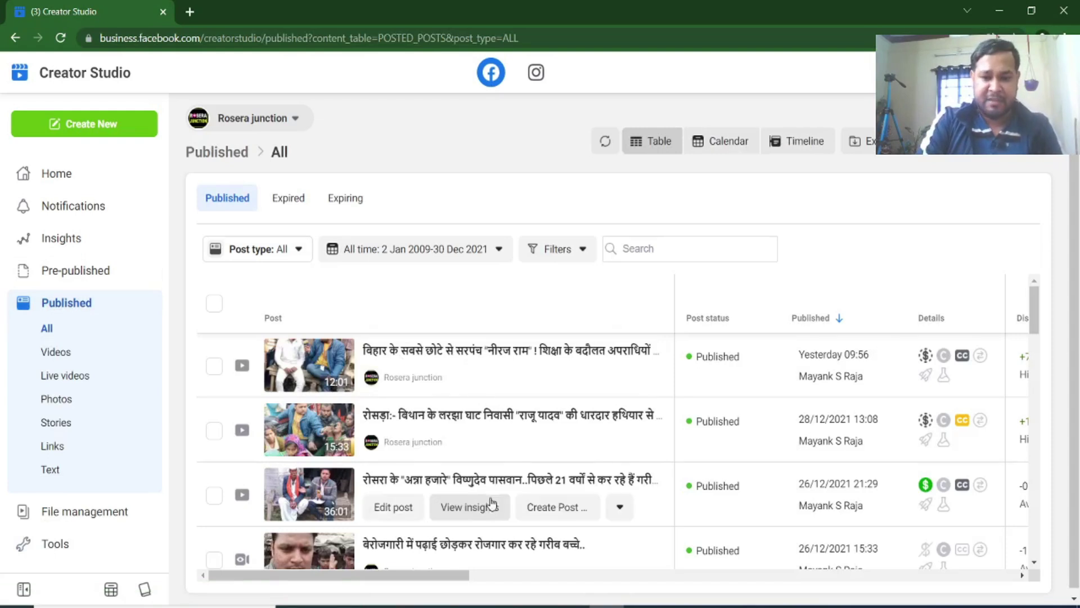
click(408, 515)
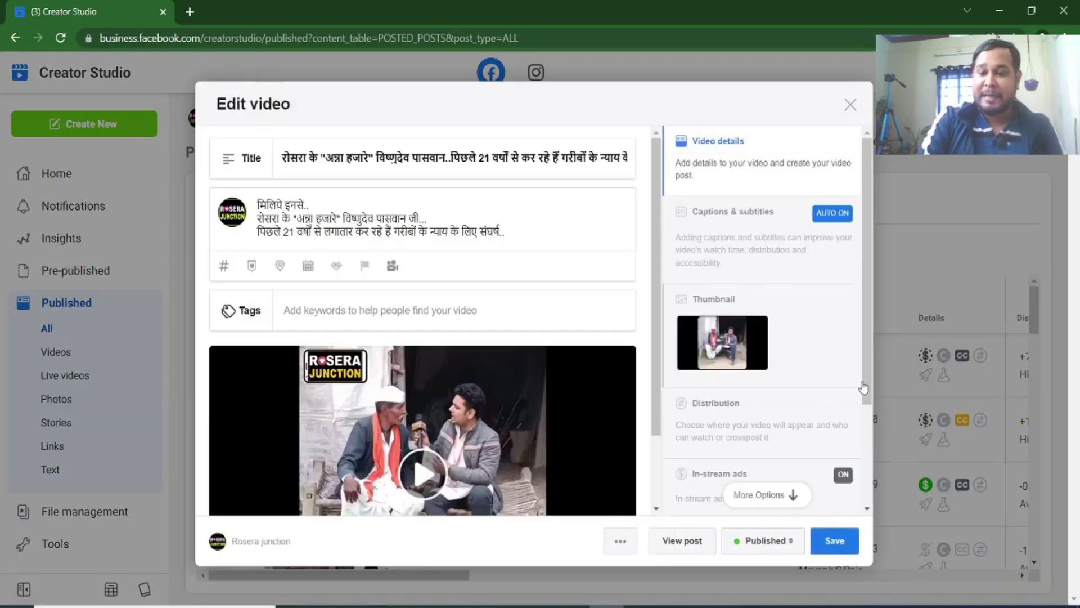
scroll(866, 388, down, 2)
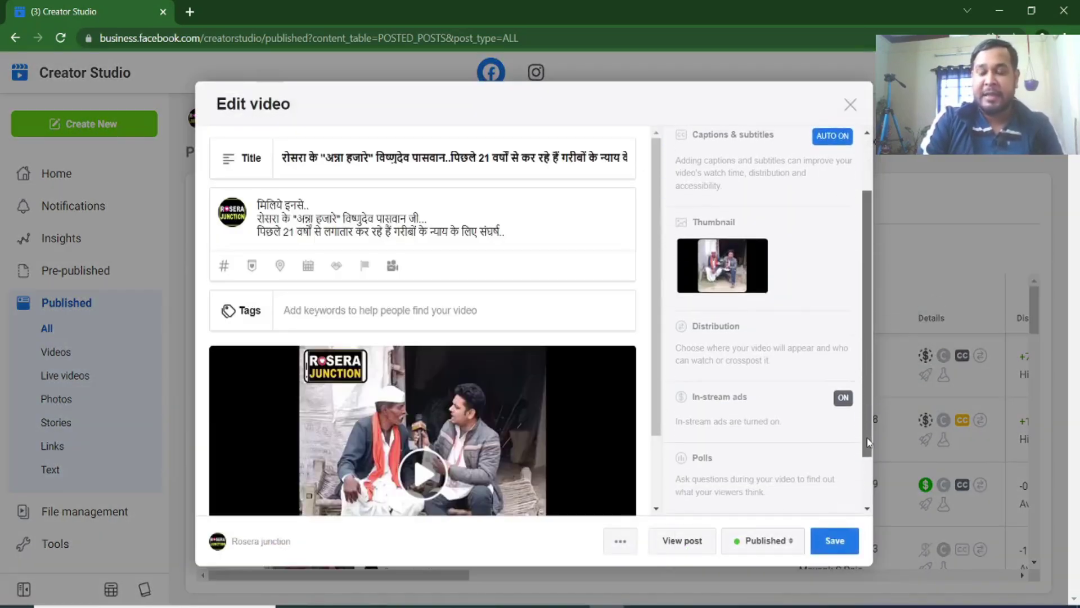
click(773, 400)
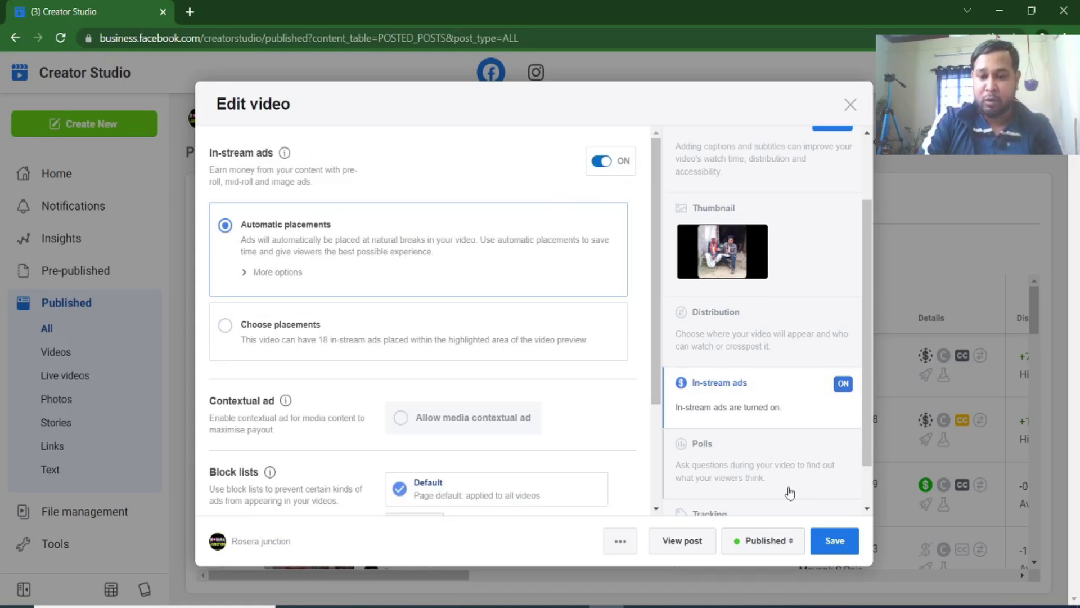
click(850, 105)
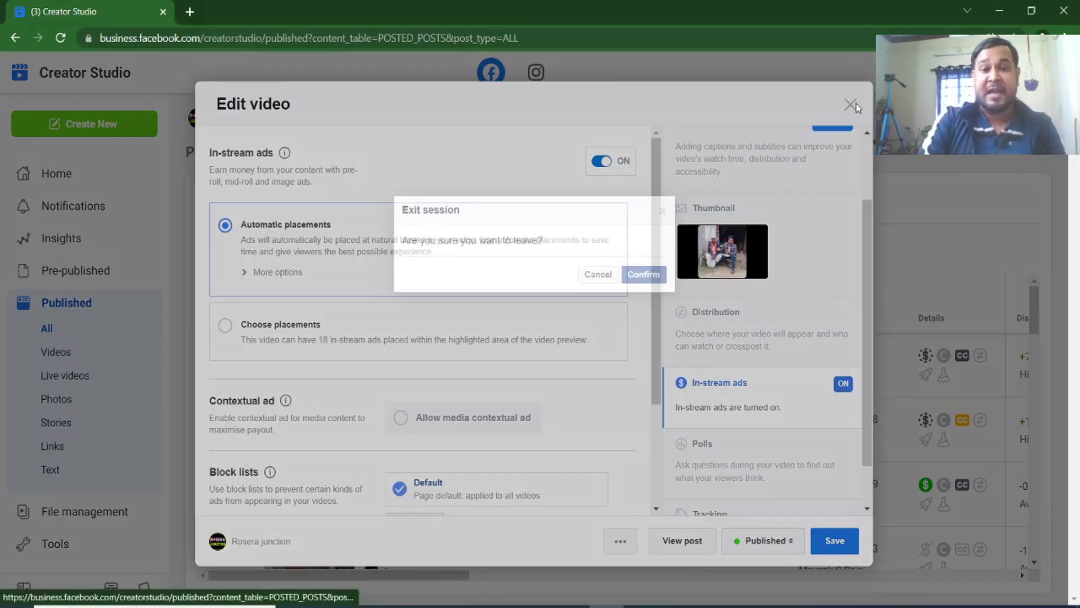
click(647, 275)
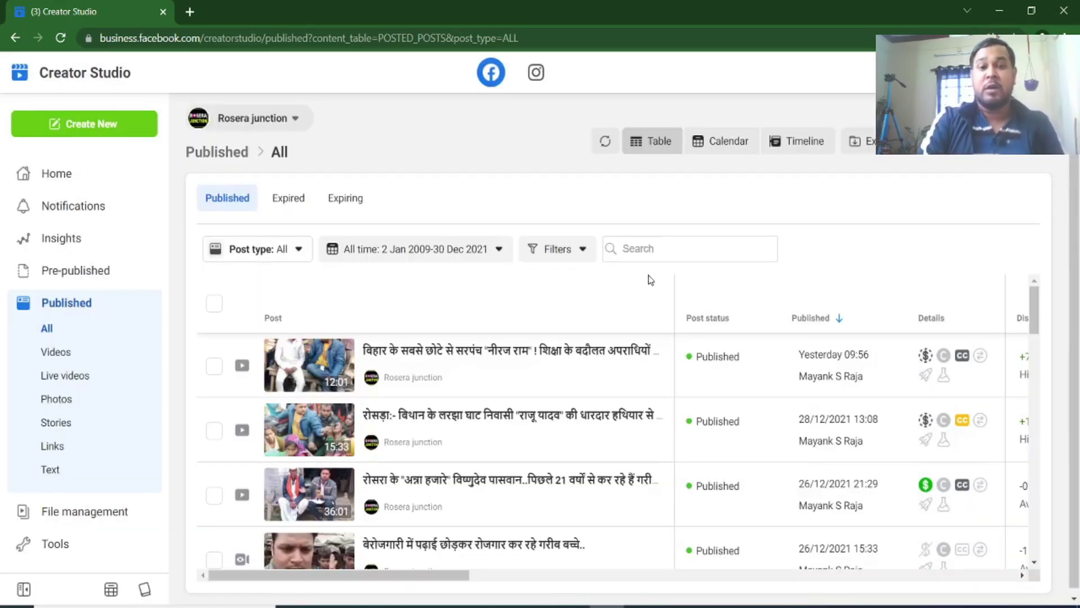
Step: Examine the monetisation status details of the published posts, from the newest video to the one published on 19/12/2021
mouse_move(575, 360)
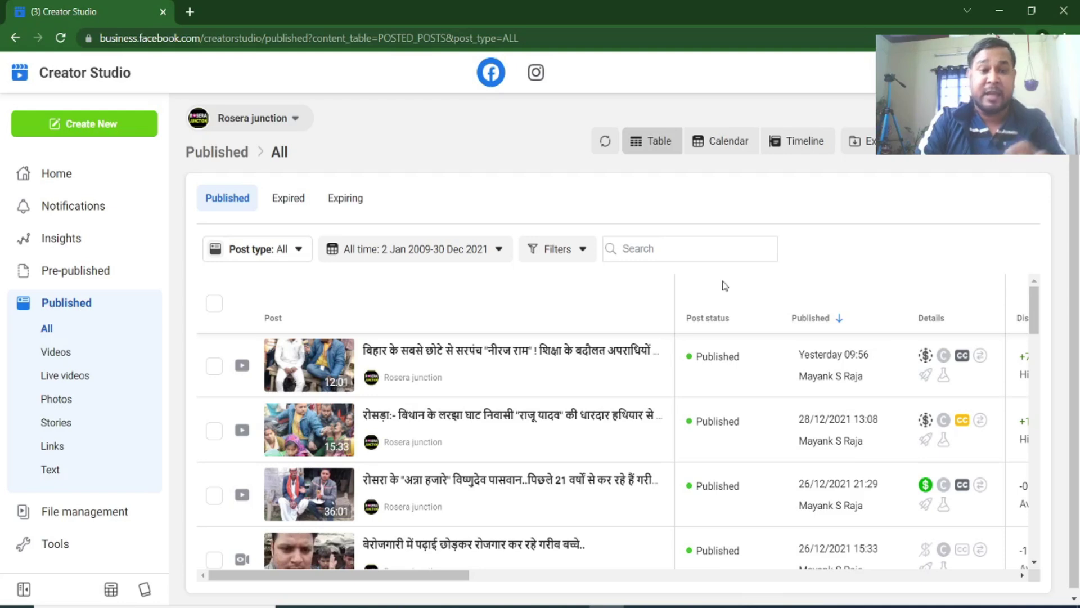
mouse_move(840, 376)
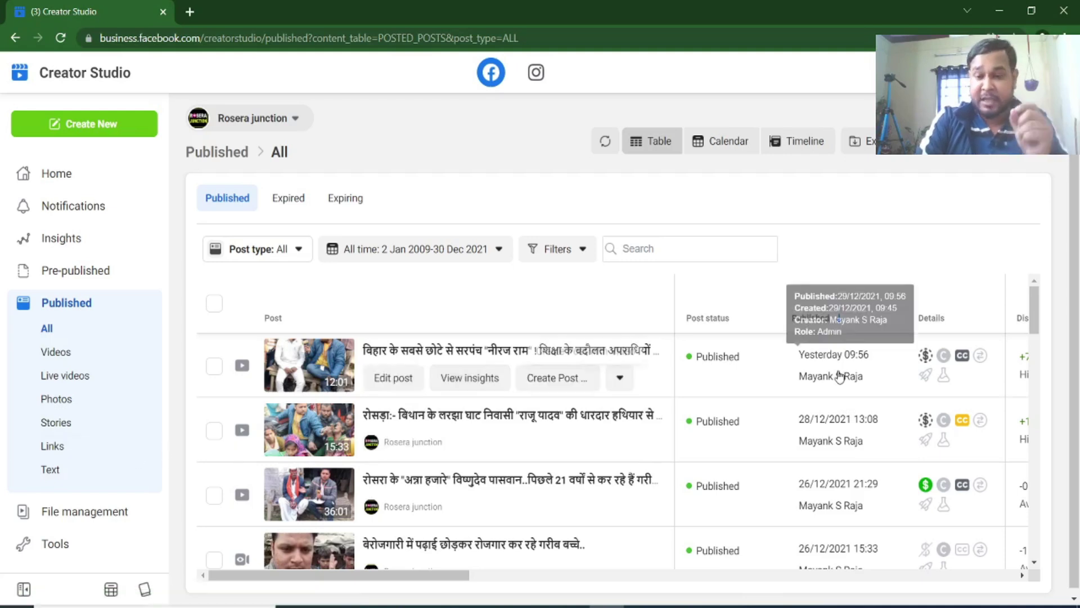
mouse_move(925, 367)
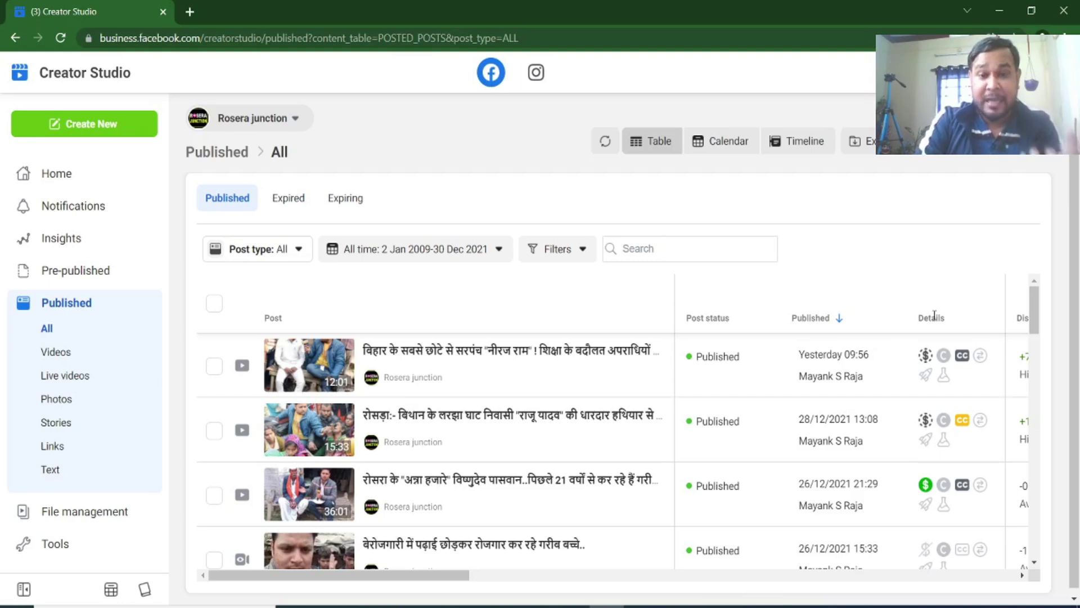
mouse_move(622, 344)
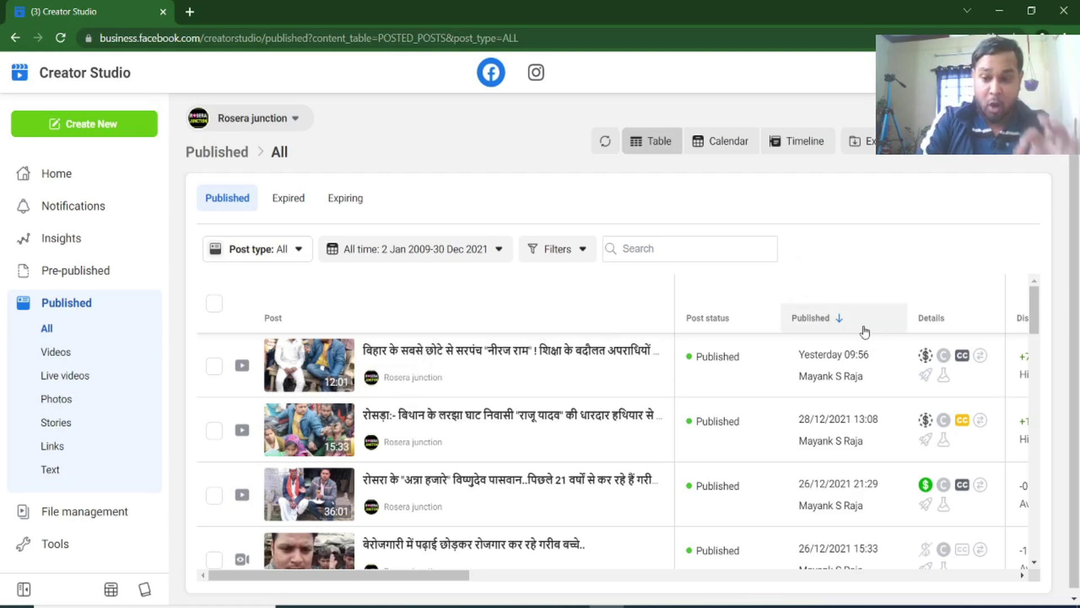
drag(1034, 307, 1034, 315)
scroll(1034, 315, down, 10)
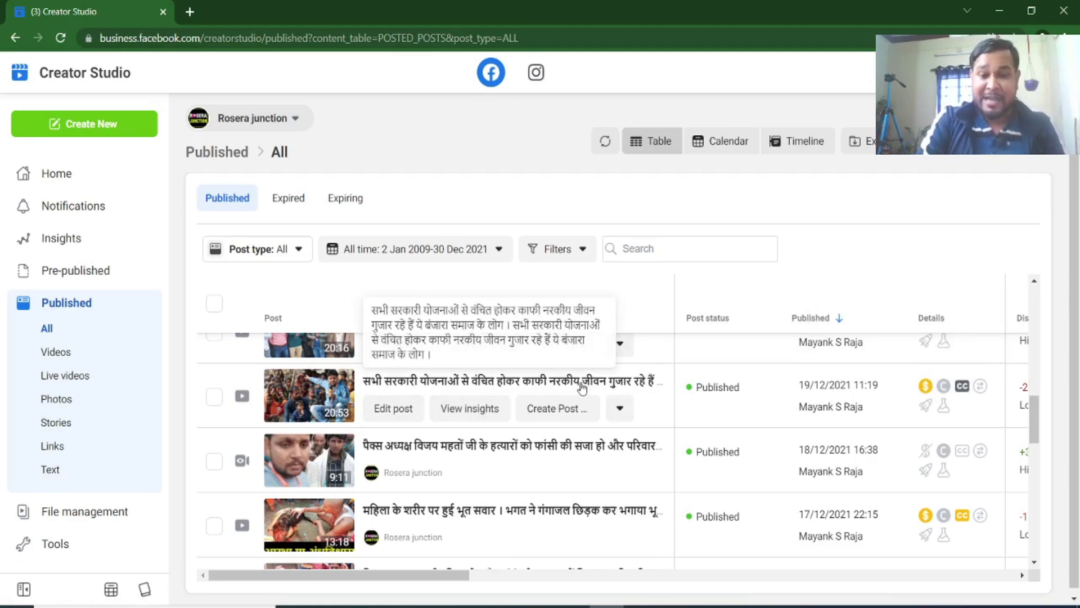
mouse_move(928, 393)
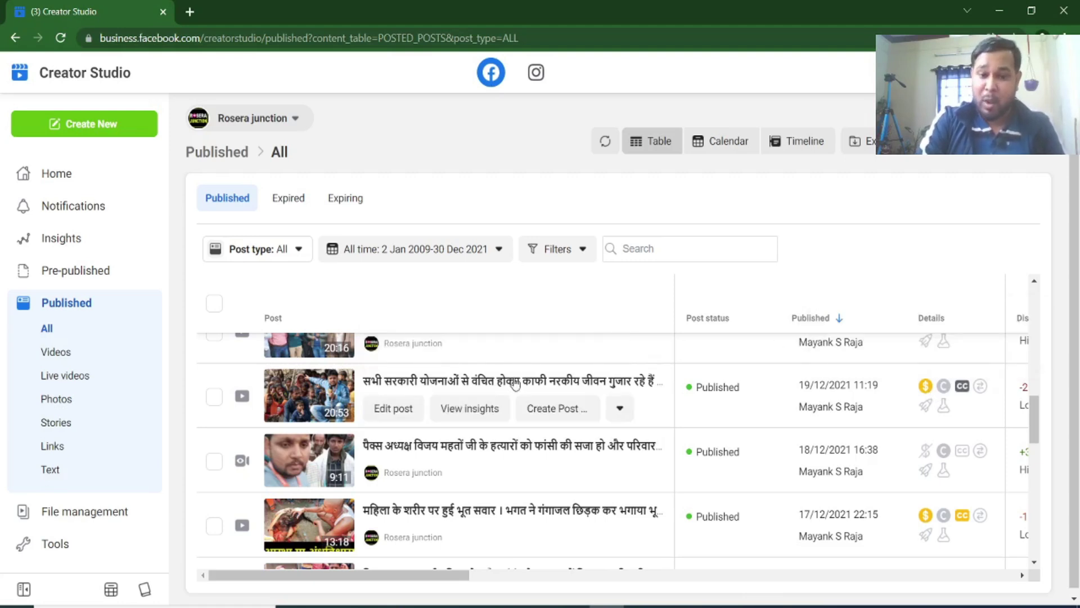
mouse_move(348, 404)
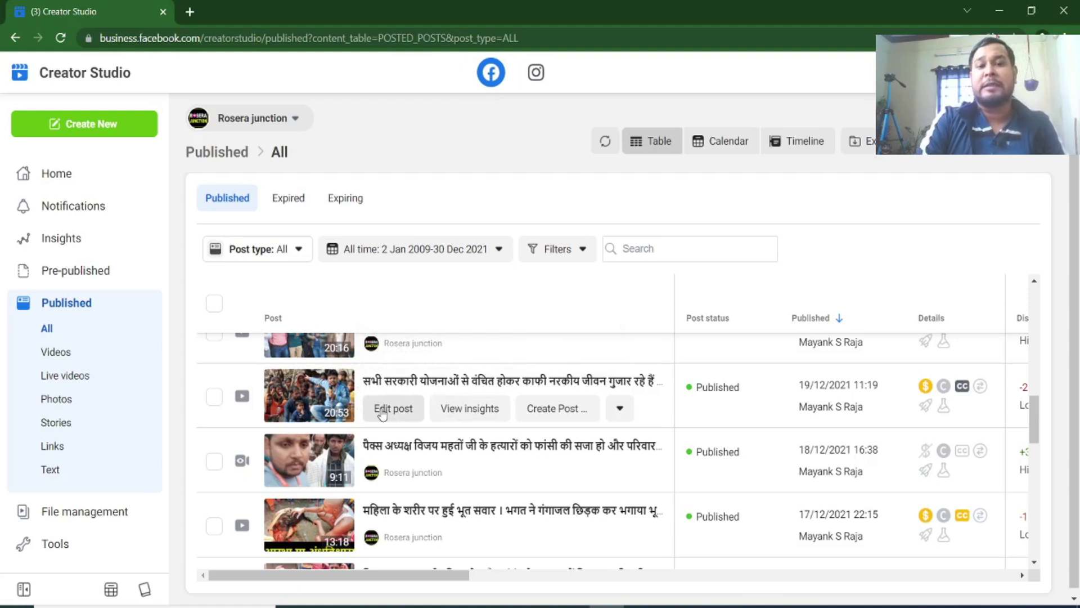
Step: Open the video published on 19/12/2021 for editing and inspect its in-stream ads placements, contextual ad and block list settings
click(410, 414)
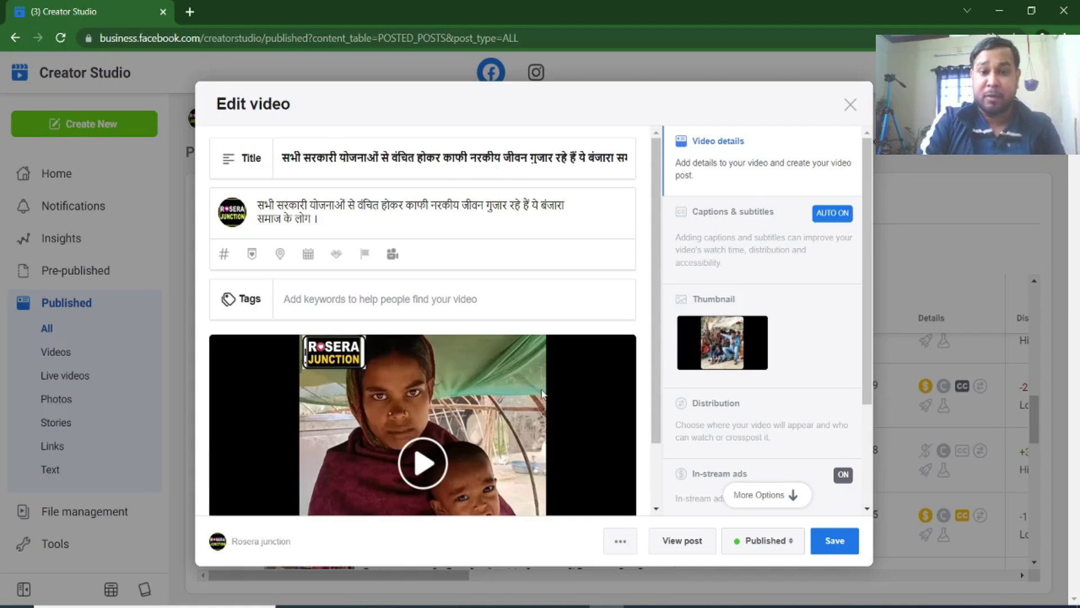
drag(655, 314, 660, 342)
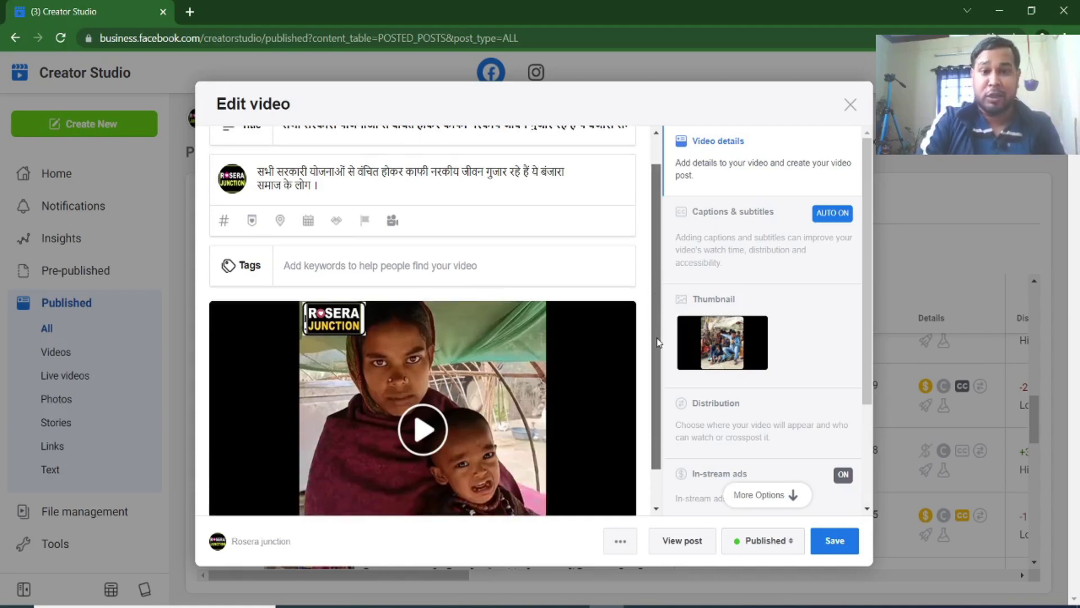
click(743, 494)
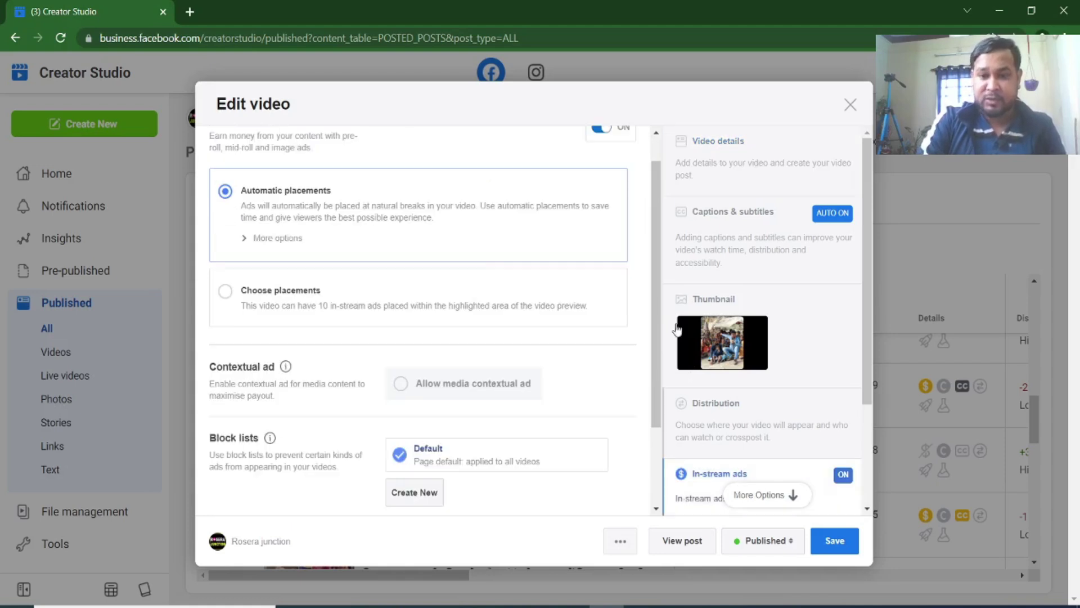
scroll(657, 183, up, 1)
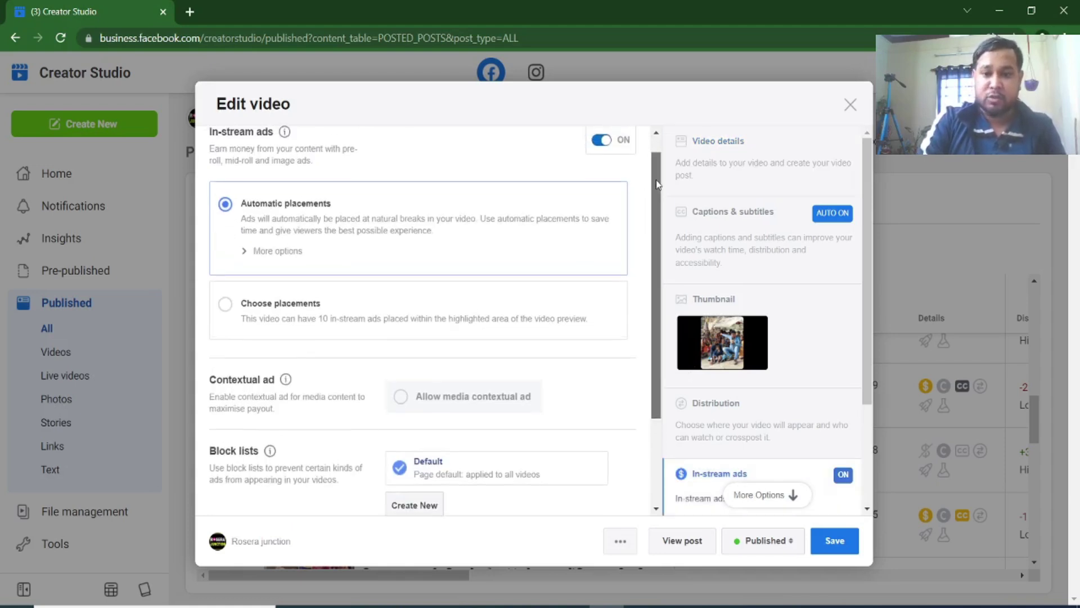
scroll(640, 198, down, 1)
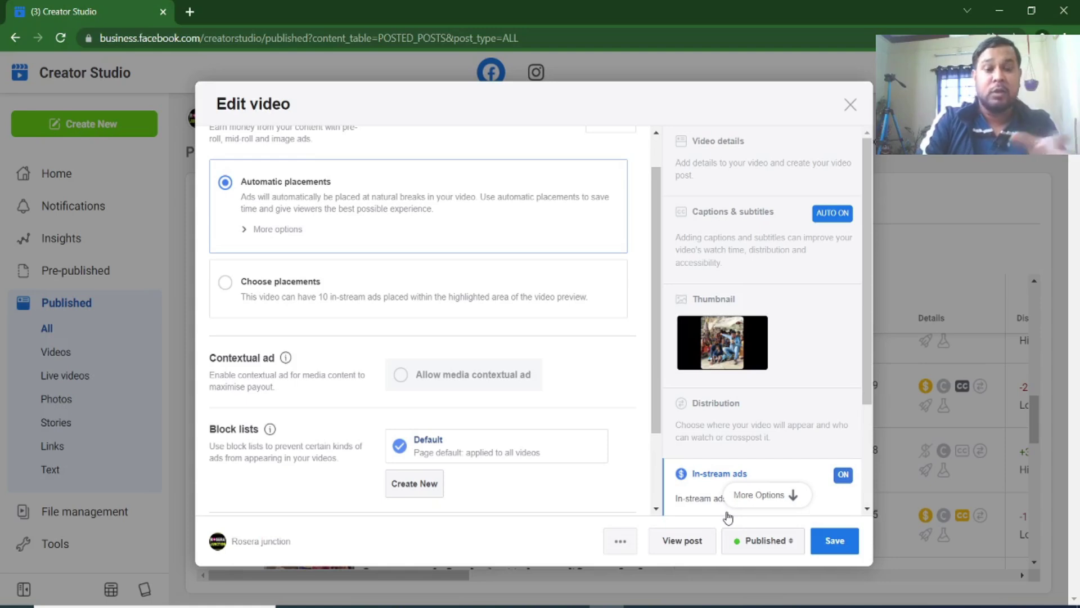
Step: Try the Schedule Expiry and Expired statuses on the 19/12/2021 video, and leave its editor without saving
click(770, 542)
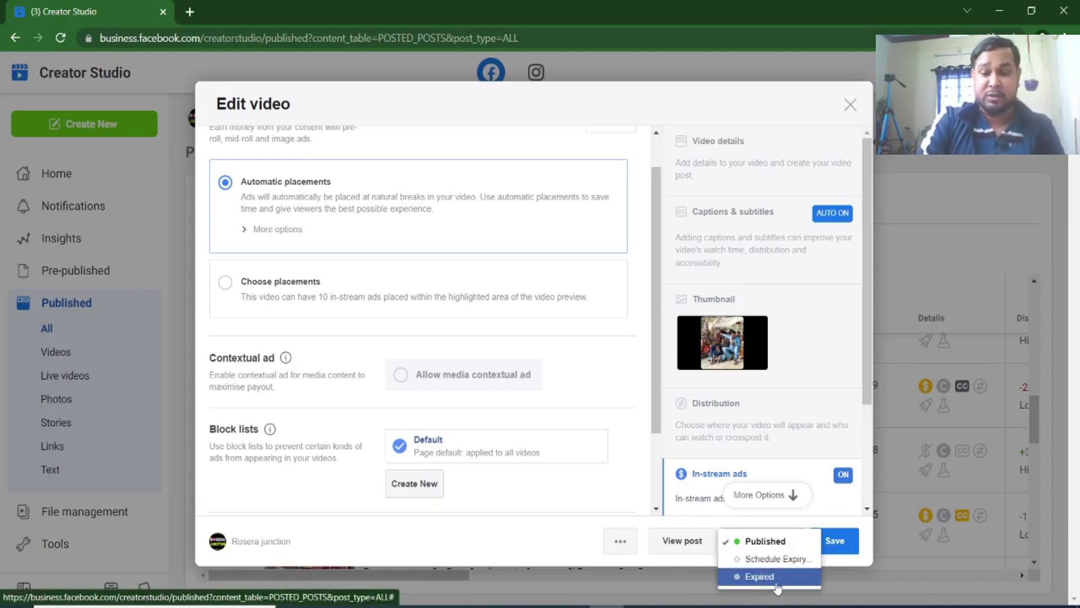
click(775, 559)
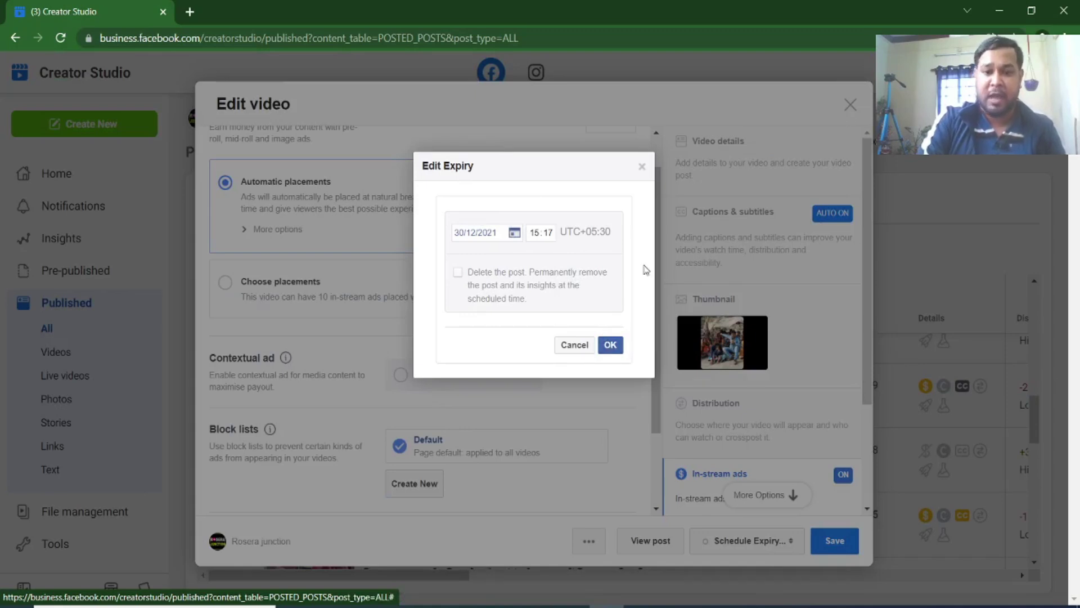
click(585, 344)
click(798, 549)
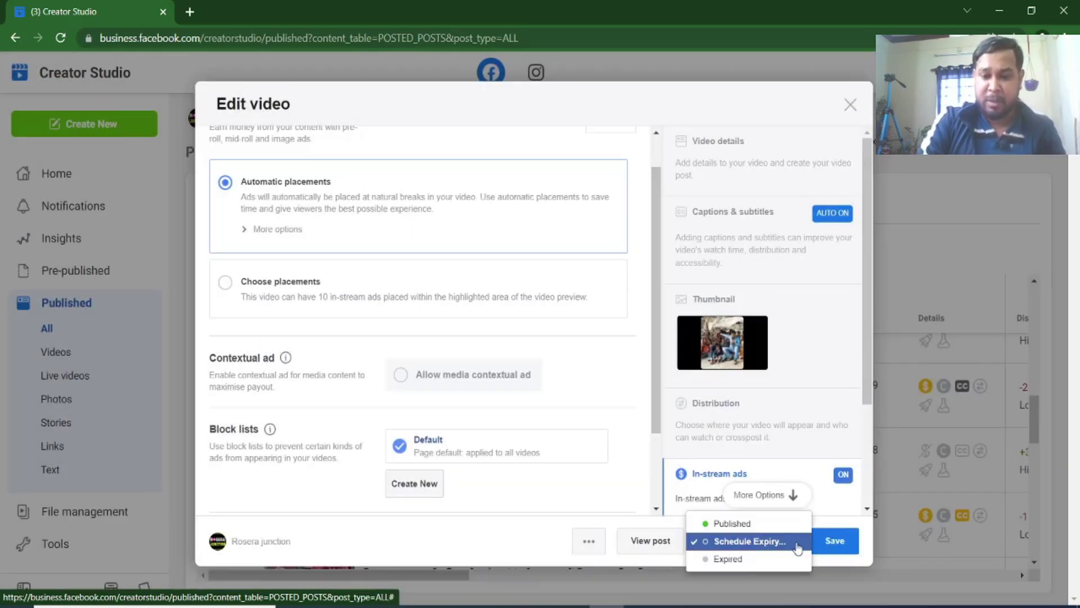
click(728, 564)
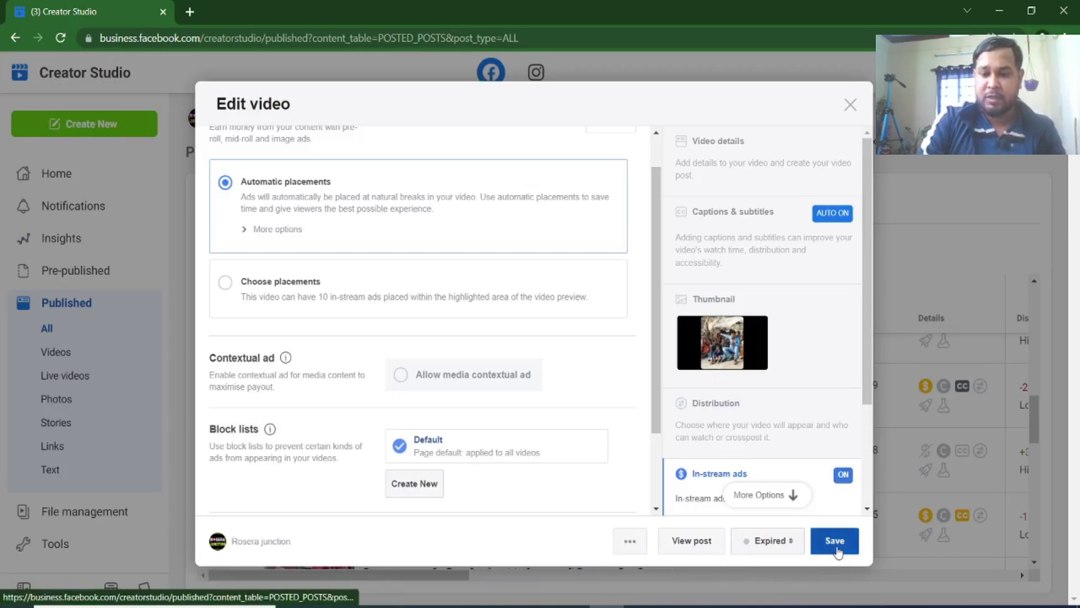
click(858, 114)
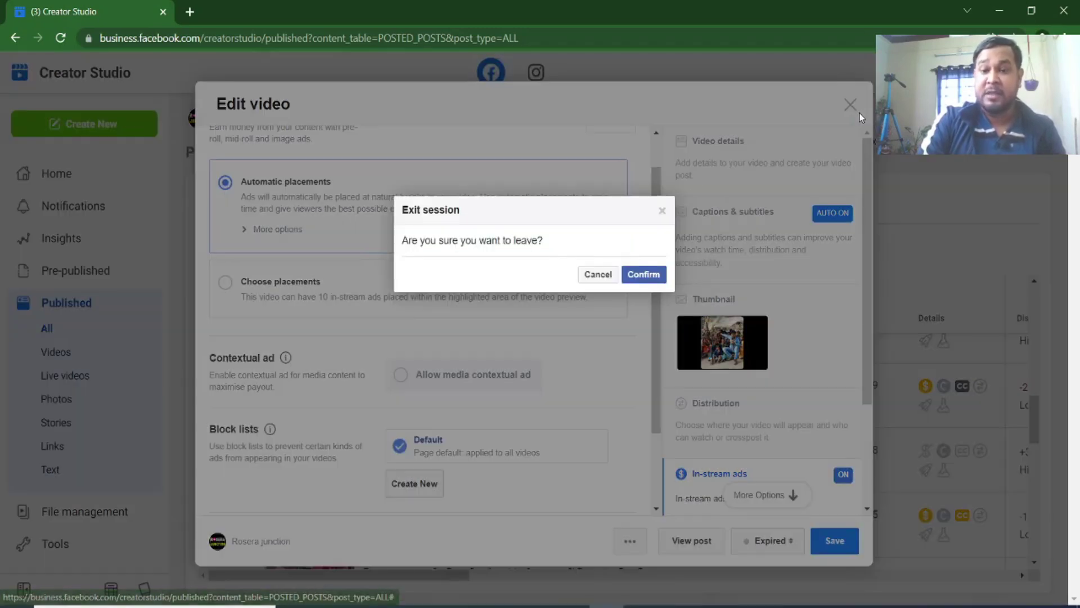
click(643, 274)
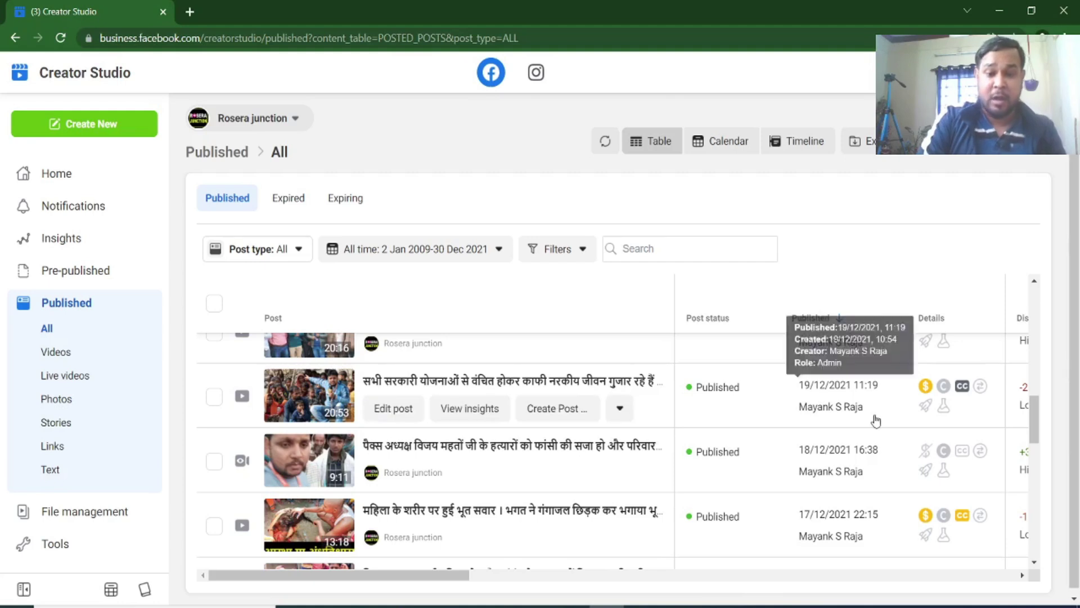
Step: Check the monetisation status of the older published posts, down to the video published on 03/12/2021
scroll(953, 401, down, 3)
mouse_move(929, 375)
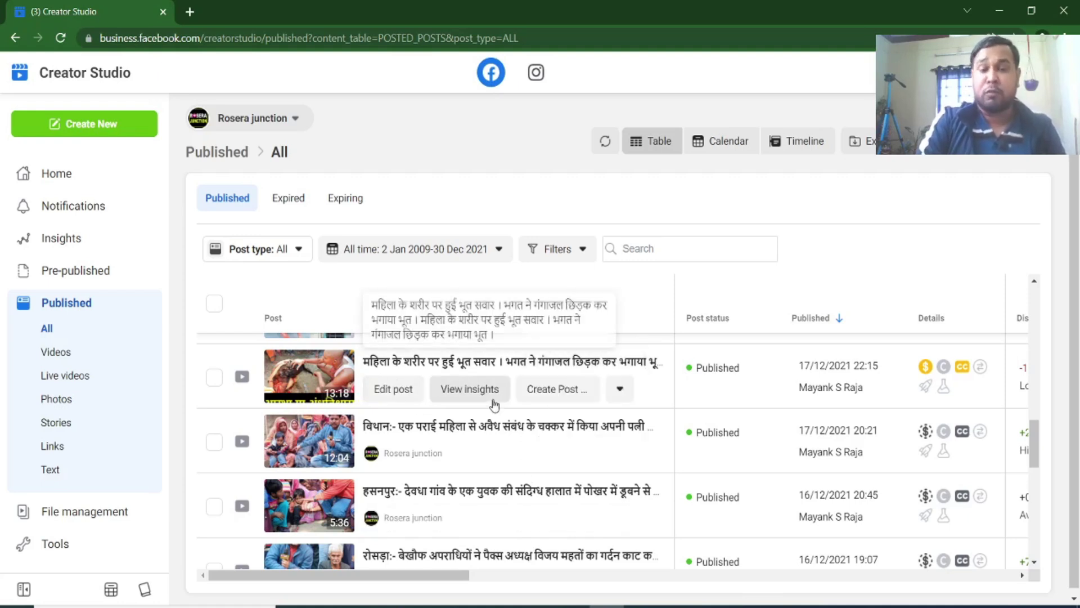
drag(1039, 450, 1039, 515)
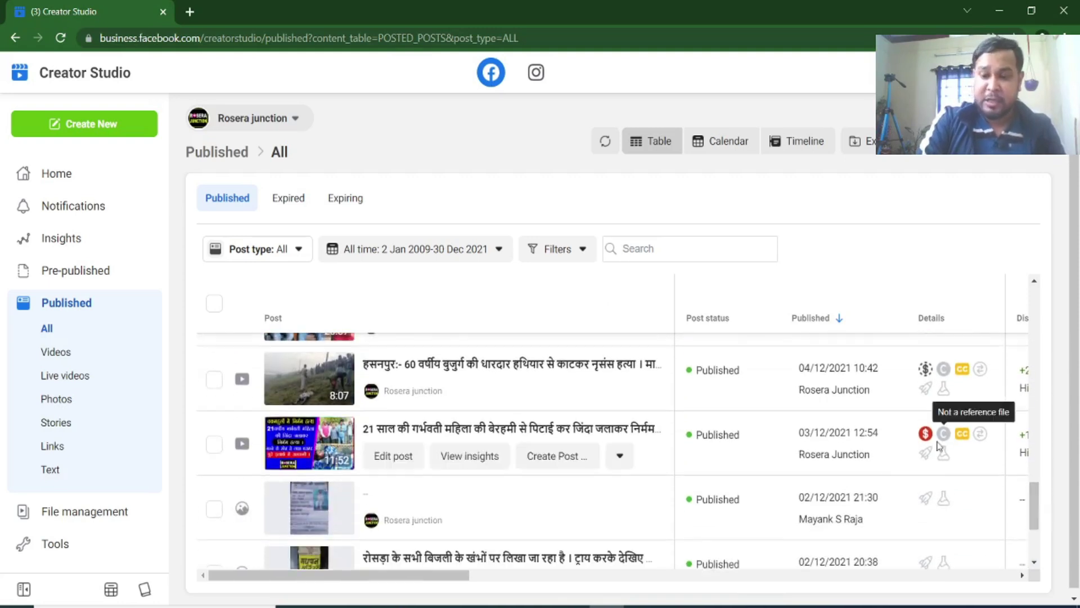
mouse_move(927, 436)
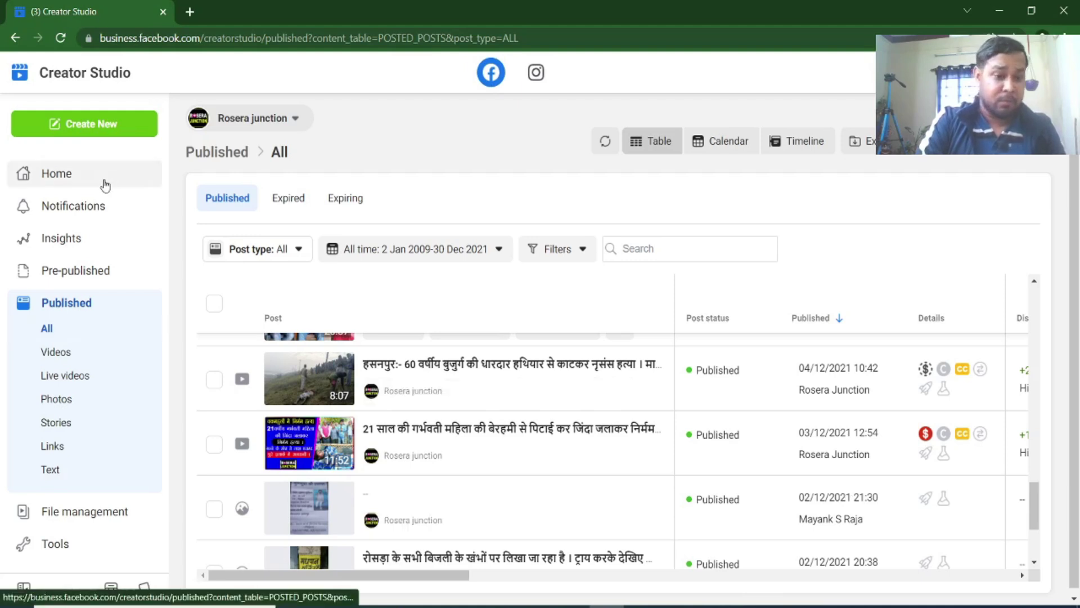
Step: Return to the Monetisation overview, recheck the review status of the tools under Page eligibility, and close that view
click(66, 180)
click(108, 482)
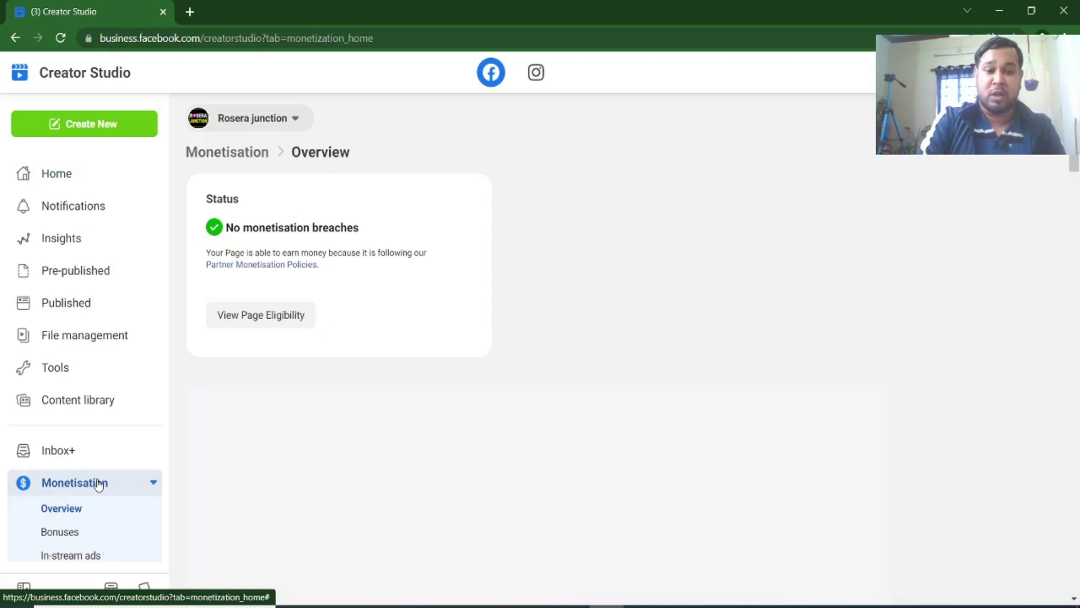
click(274, 314)
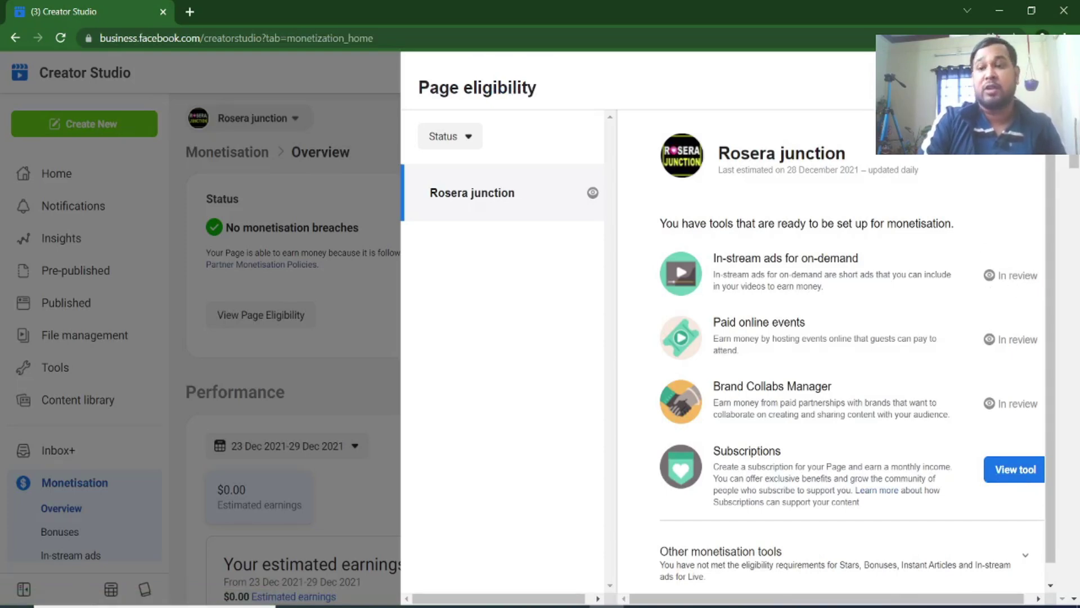
key(Escape)
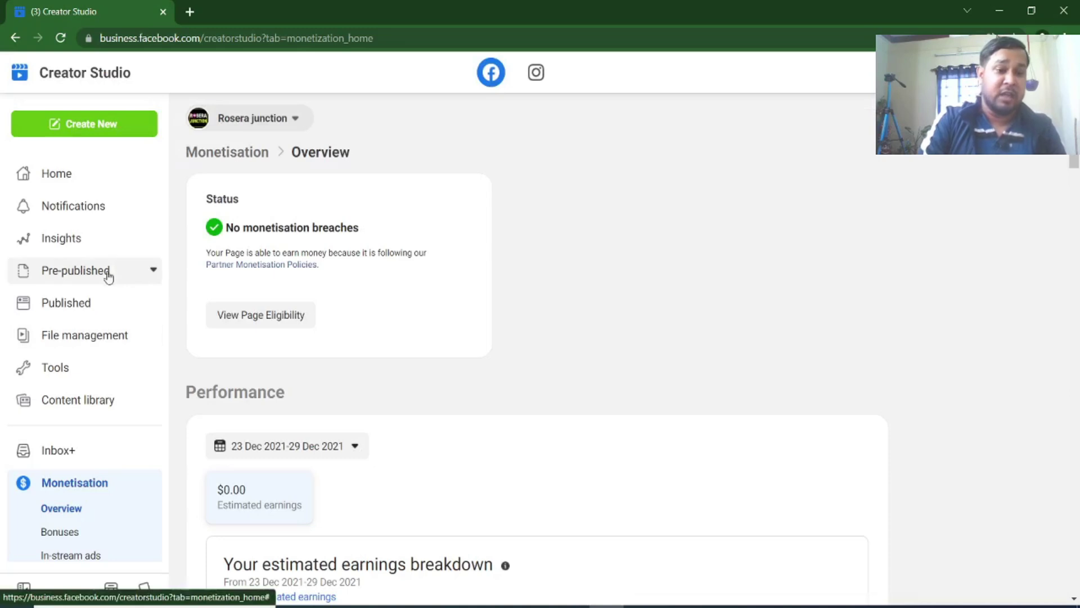
Step: Open the list of all published posts and compare the monetisation status of the videos dated around 01/12/2021 to 03/12/2021
click(94, 299)
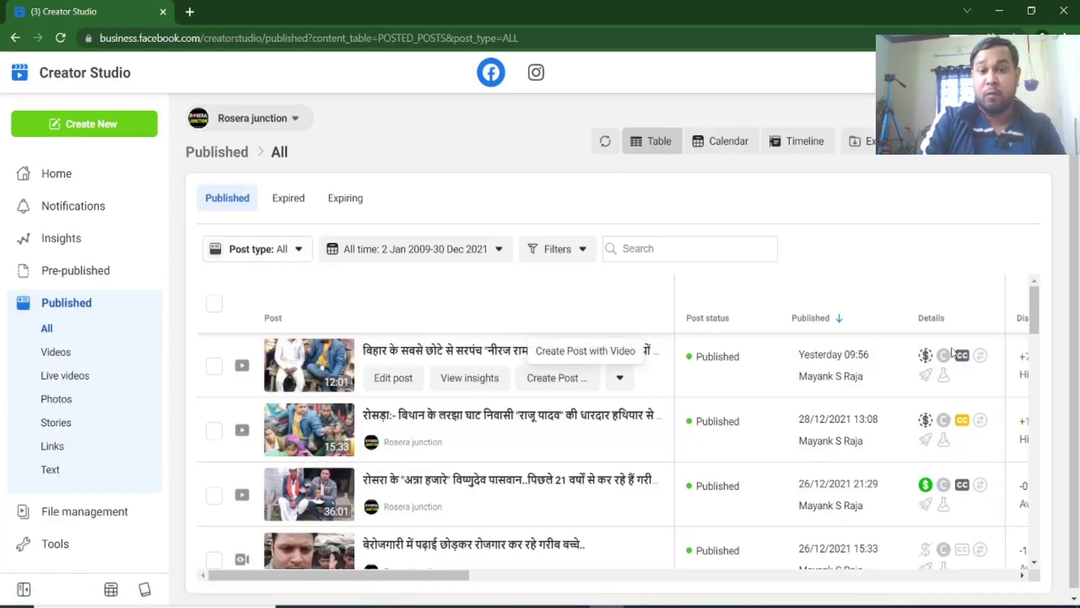
drag(1034, 321, 1039, 508)
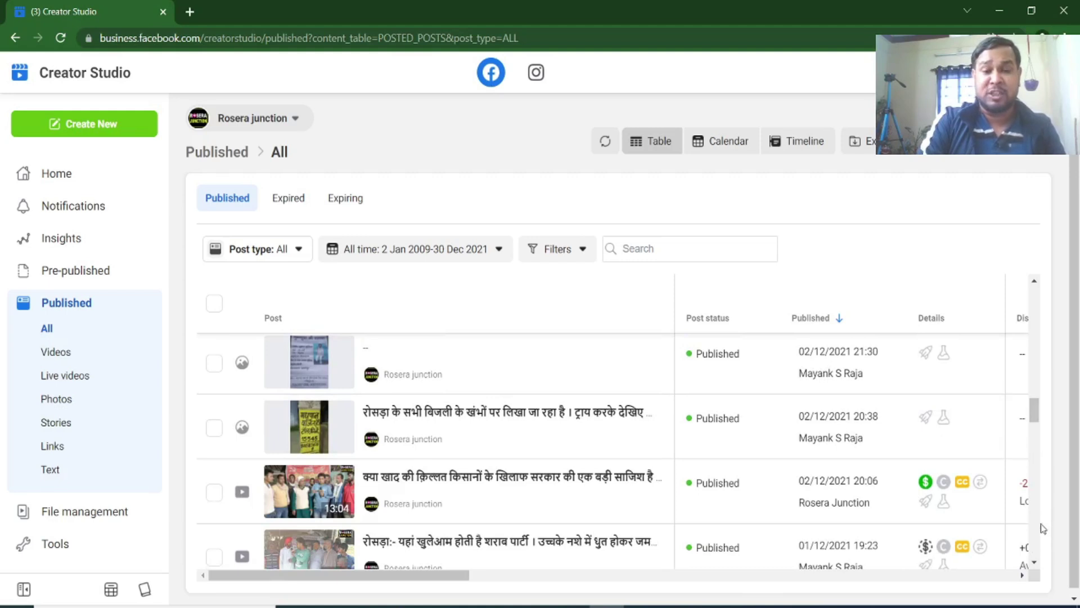
drag(1035, 421, 1035, 412)
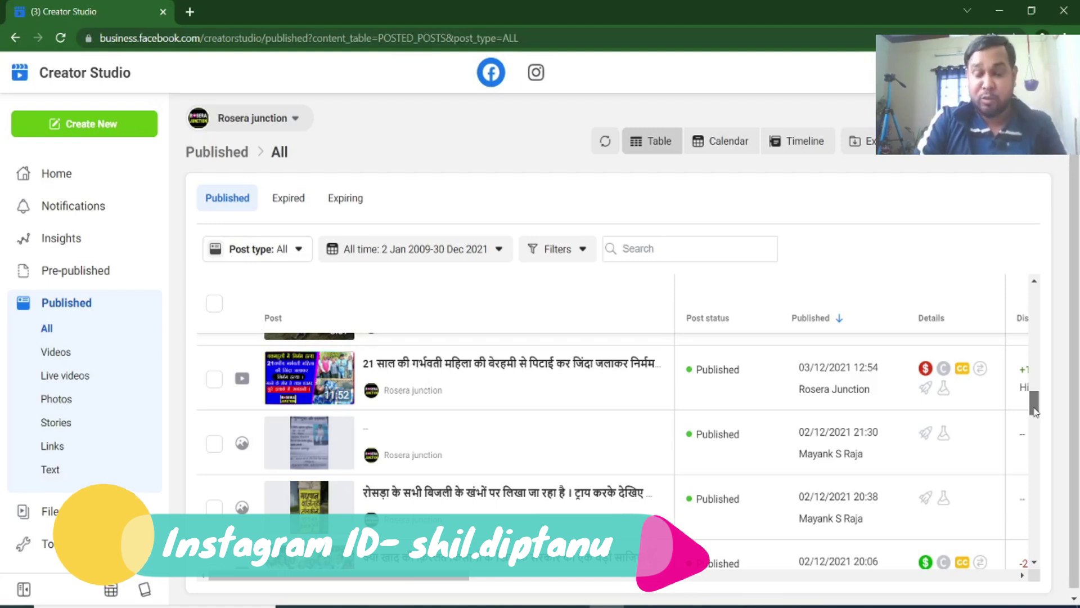
drag(1033, 410, 1033, 414)
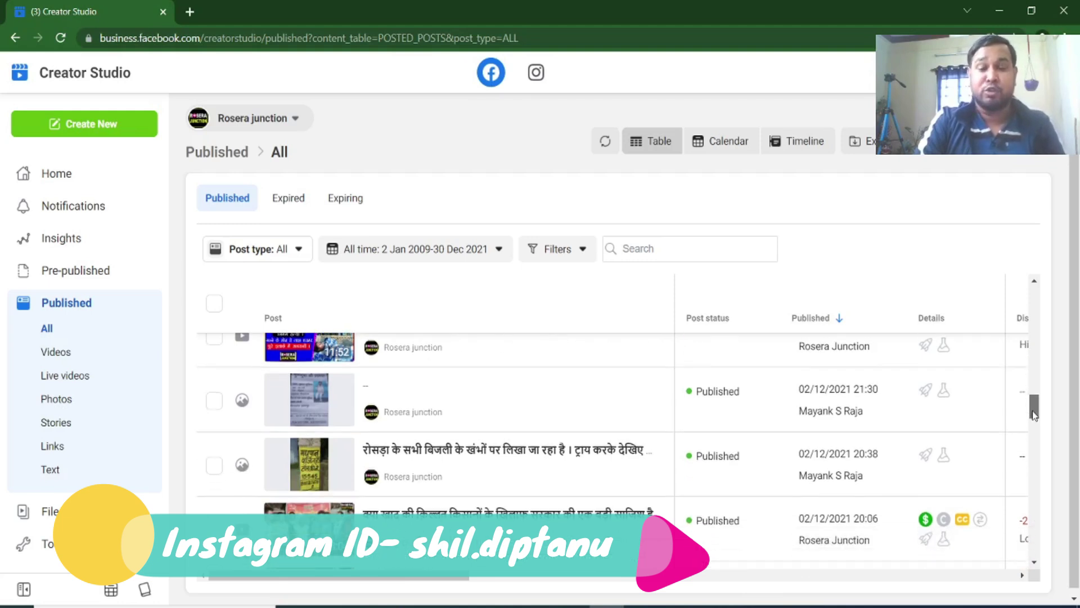
drag(1034, 414, 1034, 417)
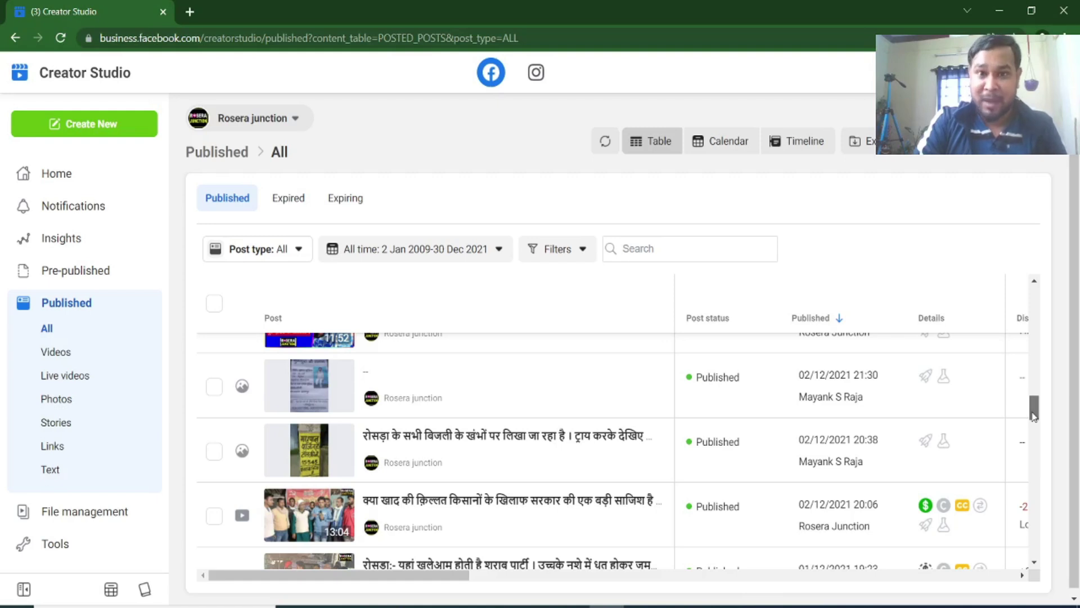
drag(1034, 415, 1034, 421)
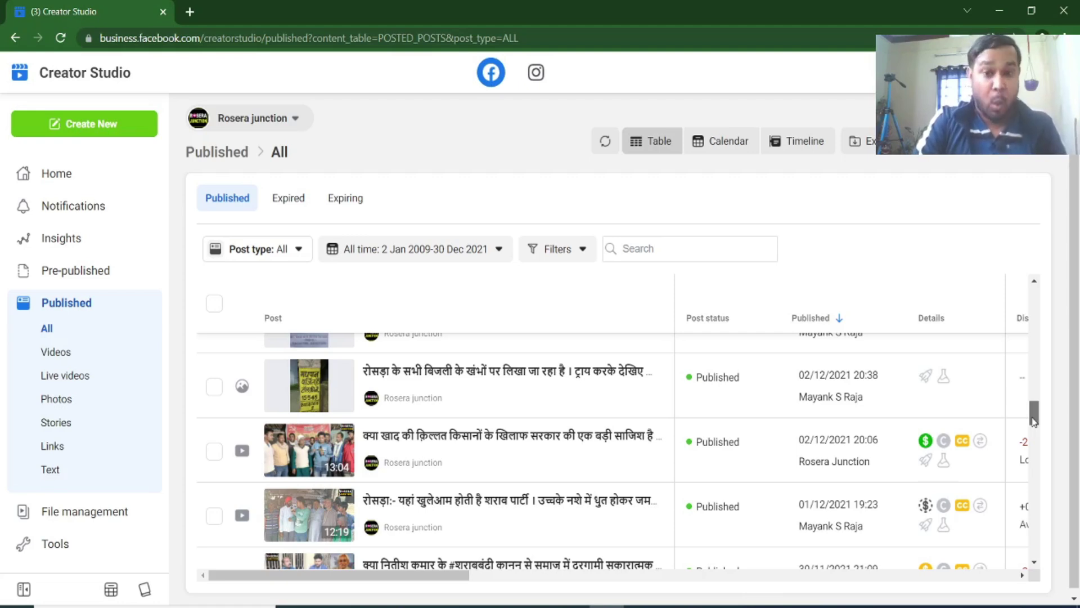
drag(1033, 421, 1045, 562)
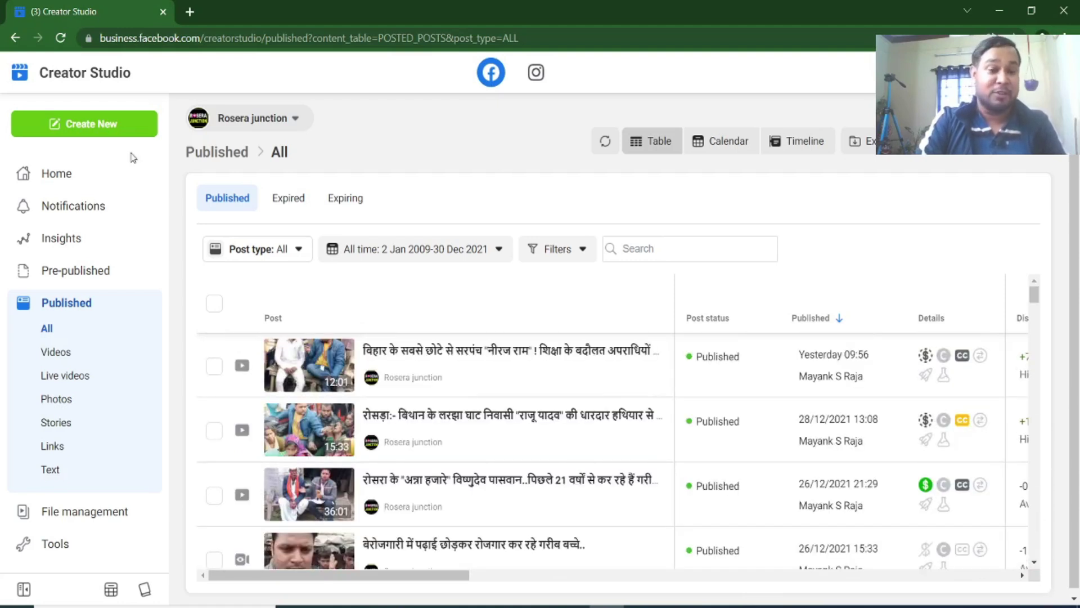
Step: Check the Page's Home summary, and return to the Monetisation overview
click(80, 174)
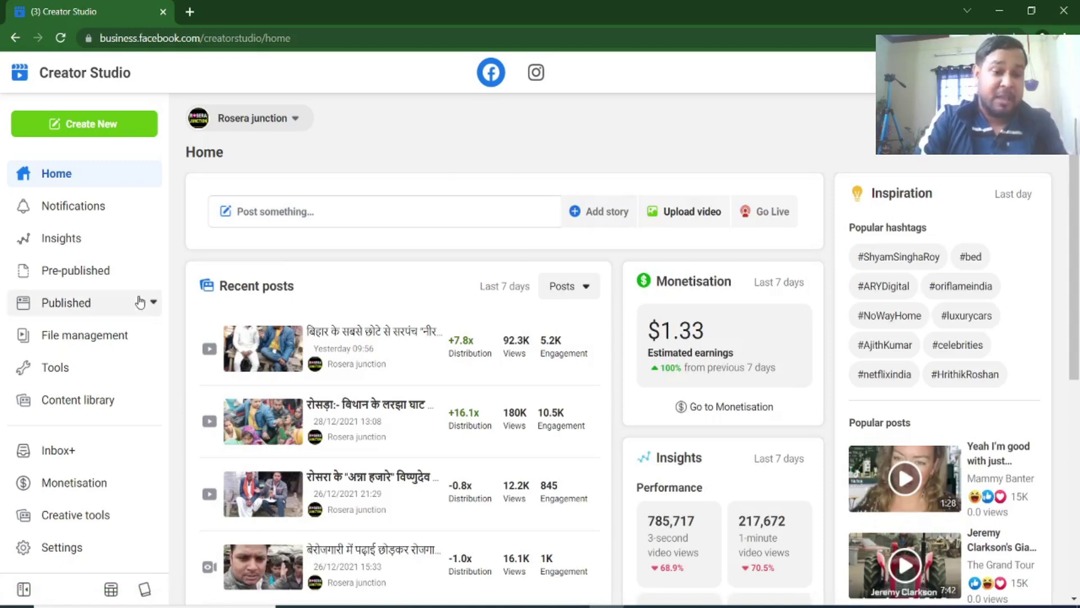
click(82, 486)
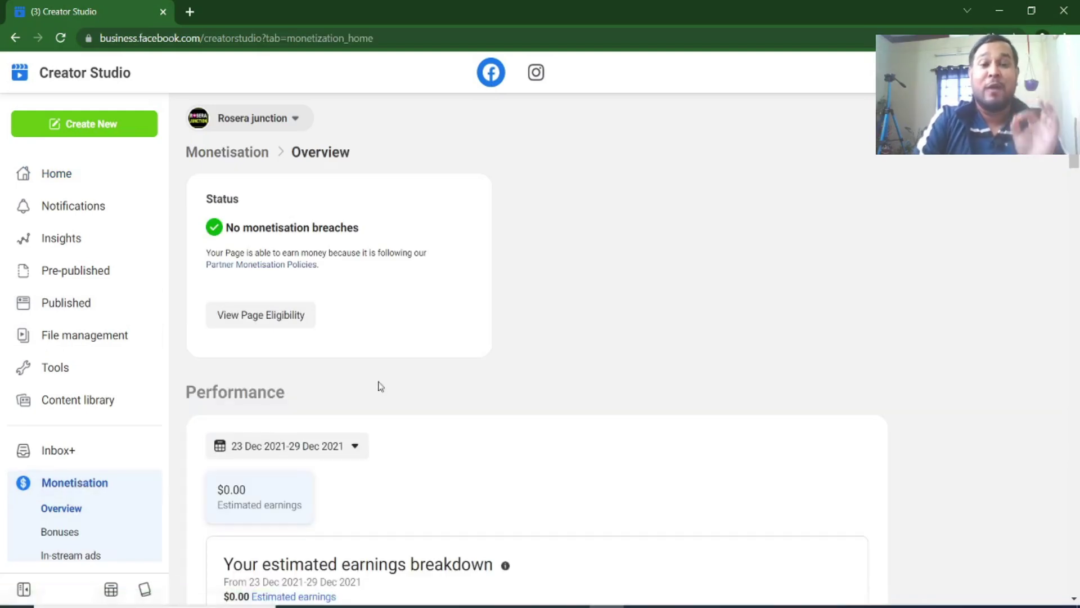